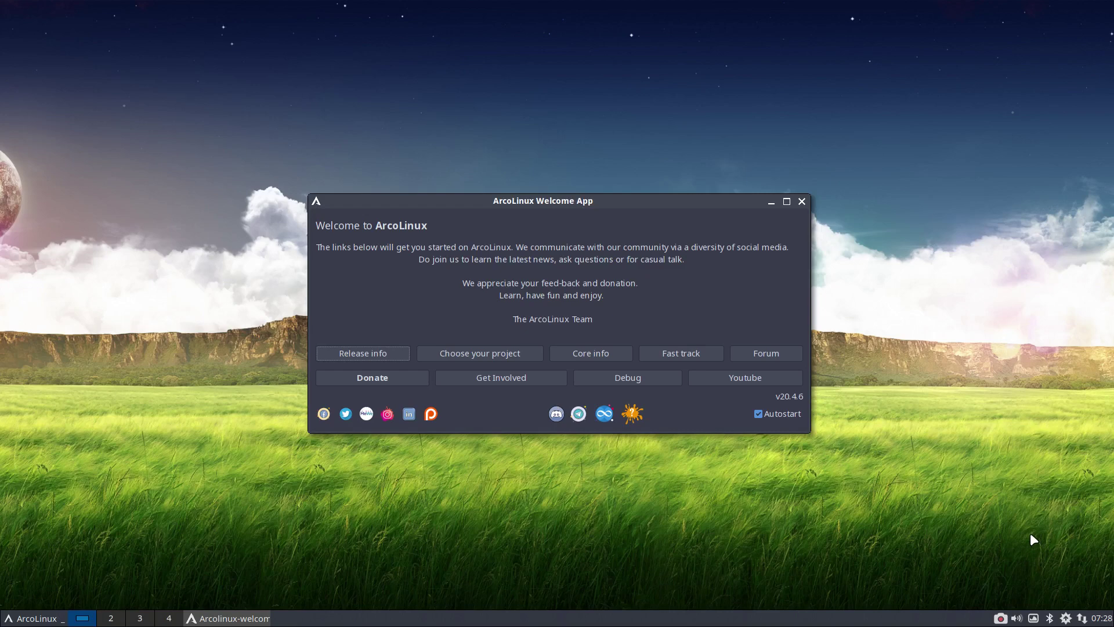
- Open a system-info terminal, move both windows aside, and close the ArcoLinux Welcome App
{"action": "key", "text": "ctrl+alt+t"}
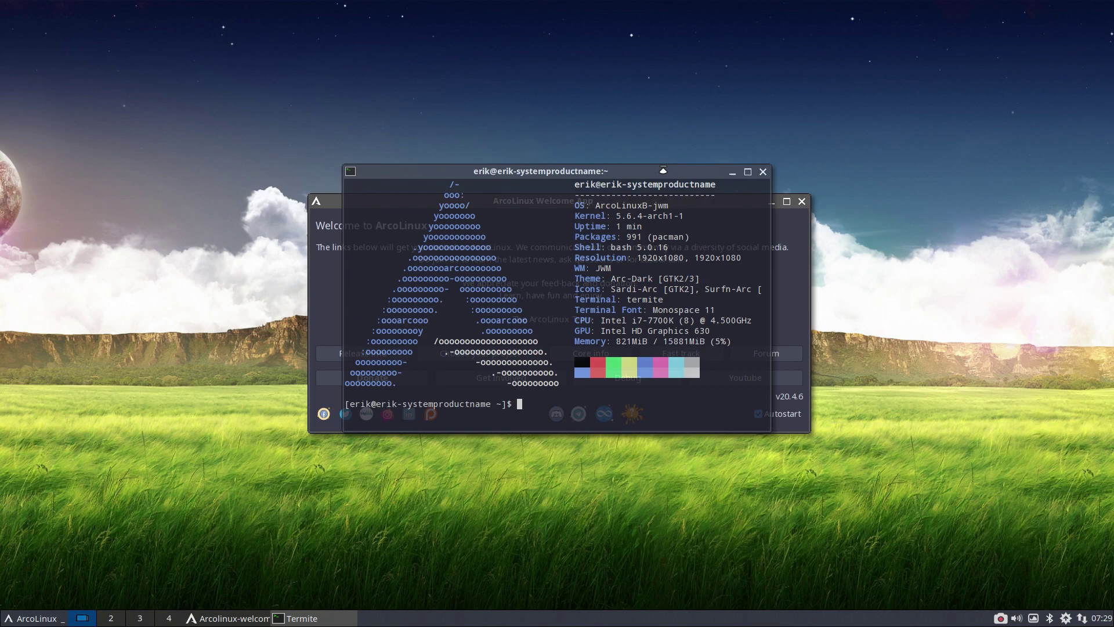
{"action": "left_click_drag", "start_coordinate": [663, 169], "coordinate": [917, 285]}
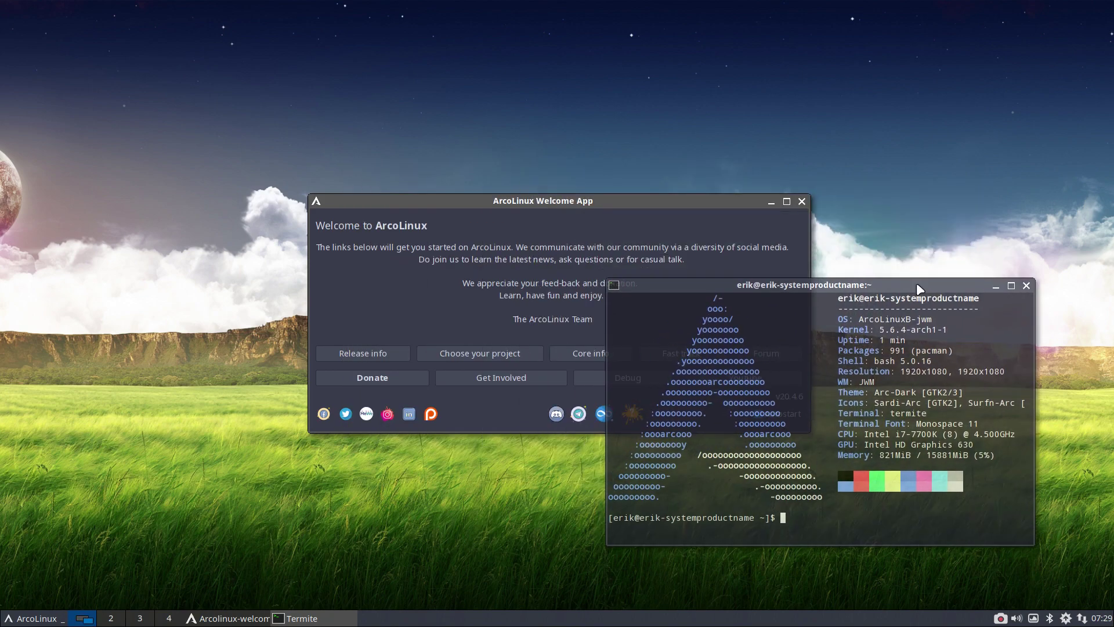
{"action": "left_click_drag", "start_coordinate": [605, 201], "coordinate": [429, 106]}
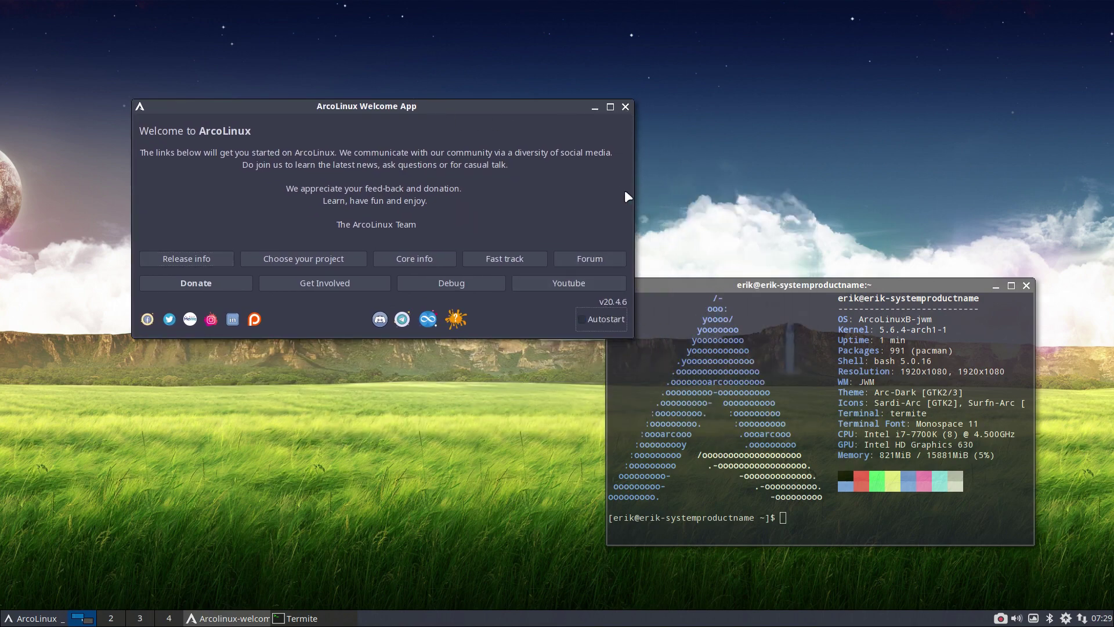
{"action": "left_click", "coordinate": [625, 107]}
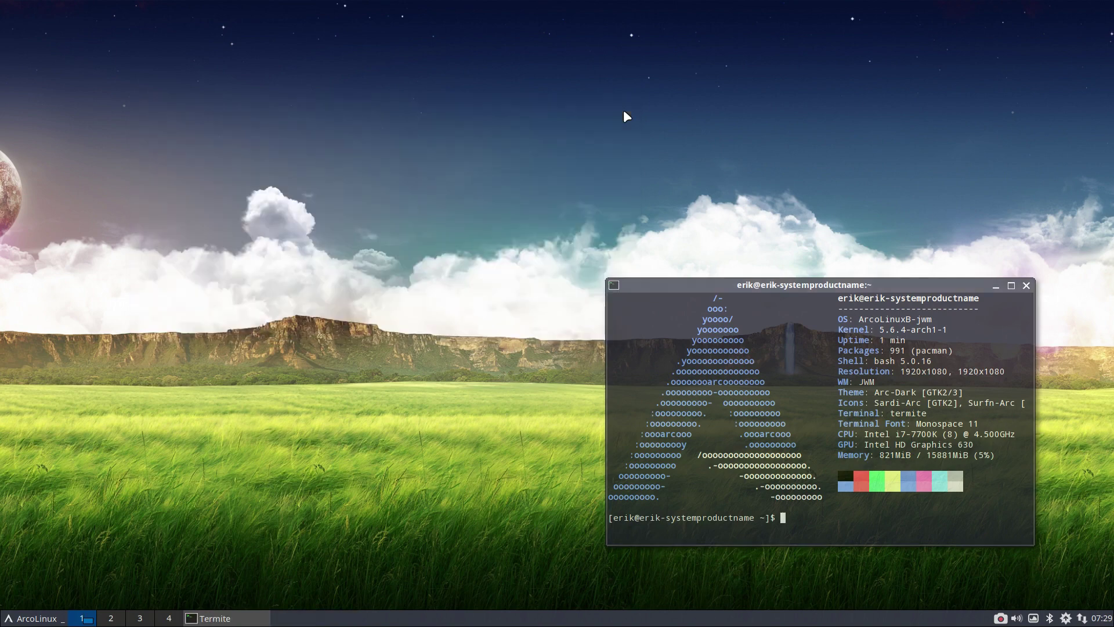
- Close the Termite terminal window
{"action": "left_click", "coordinate": [1026, 286]}
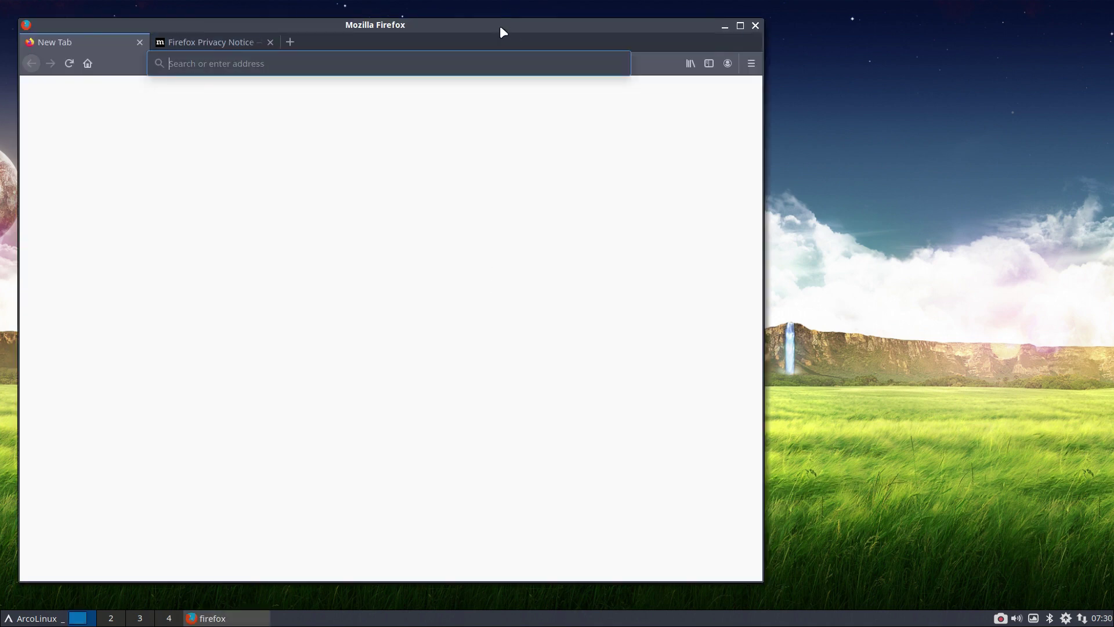
- Maximize then minimize Firefox, and browse the desktop menu's Accessories, Graphics, Settings and System categories
{"action": "double_click", "coordinate": [500, 27]}
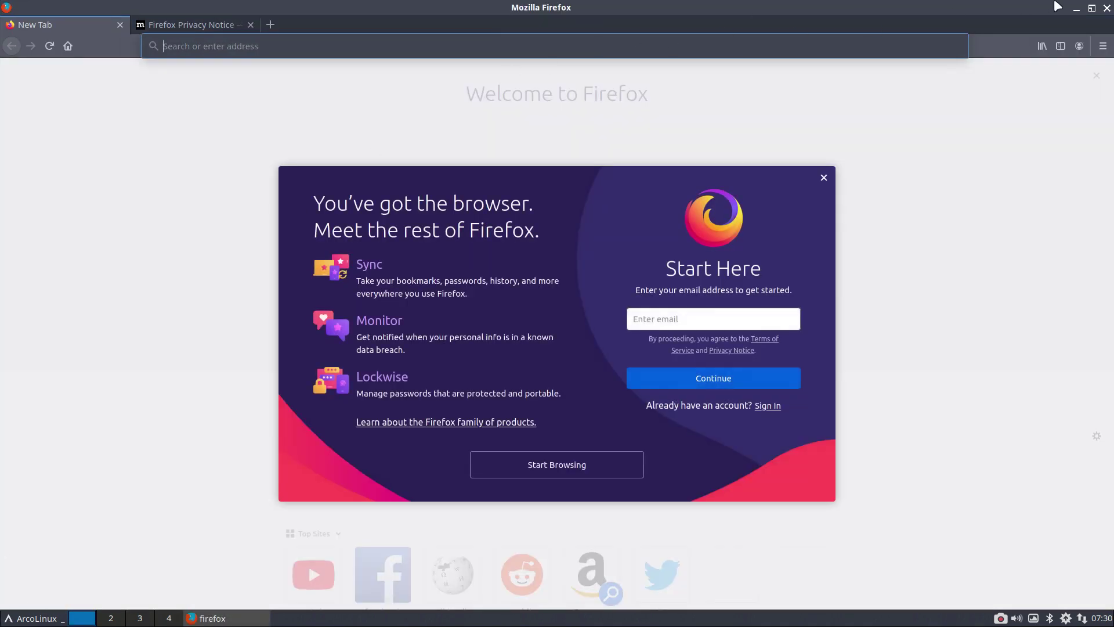
{"action": "left_click", "coordinate": [1077, 8]}
{"action": "right_click", "coordinate": [169, 96]}
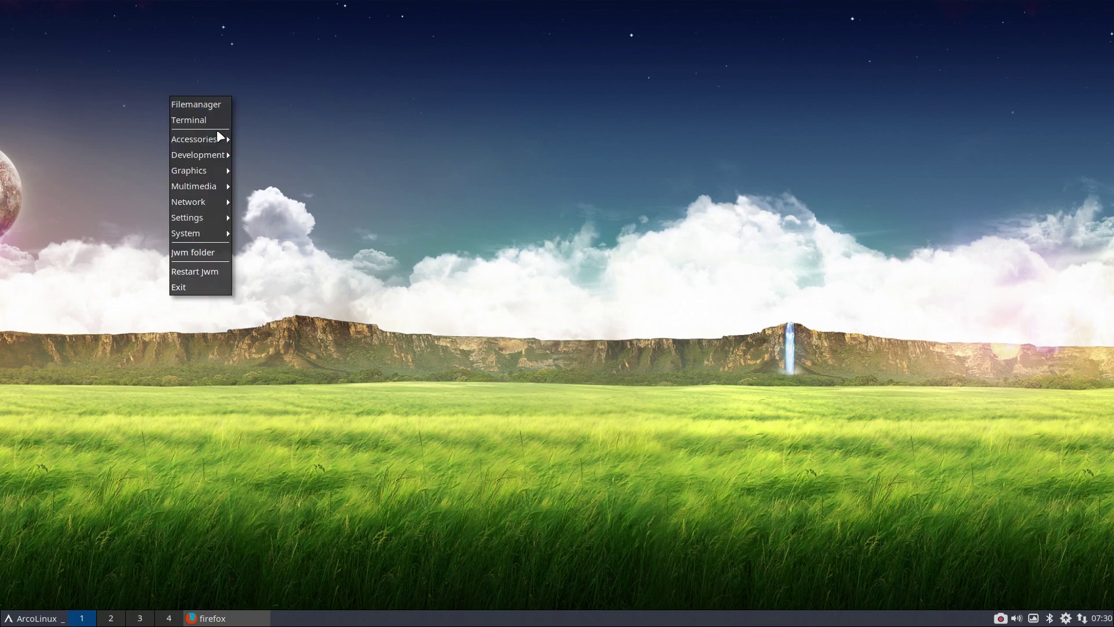
{"action": "mouse_move", "coordinate": [218, 139]}
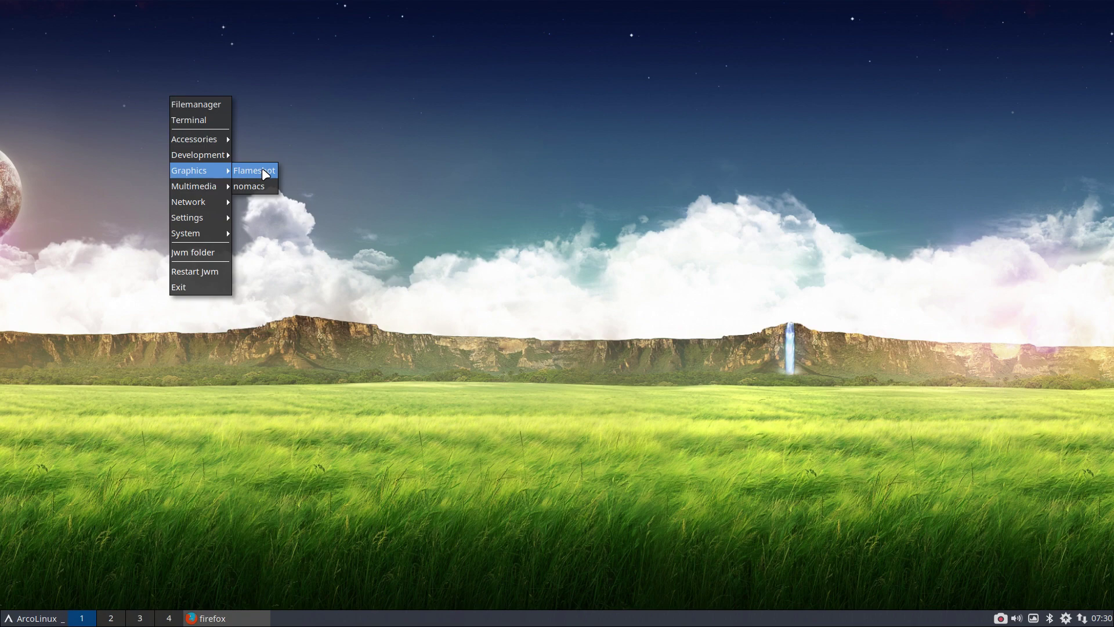
{"action": "mouse_move", "coordinate": [194, 190]}
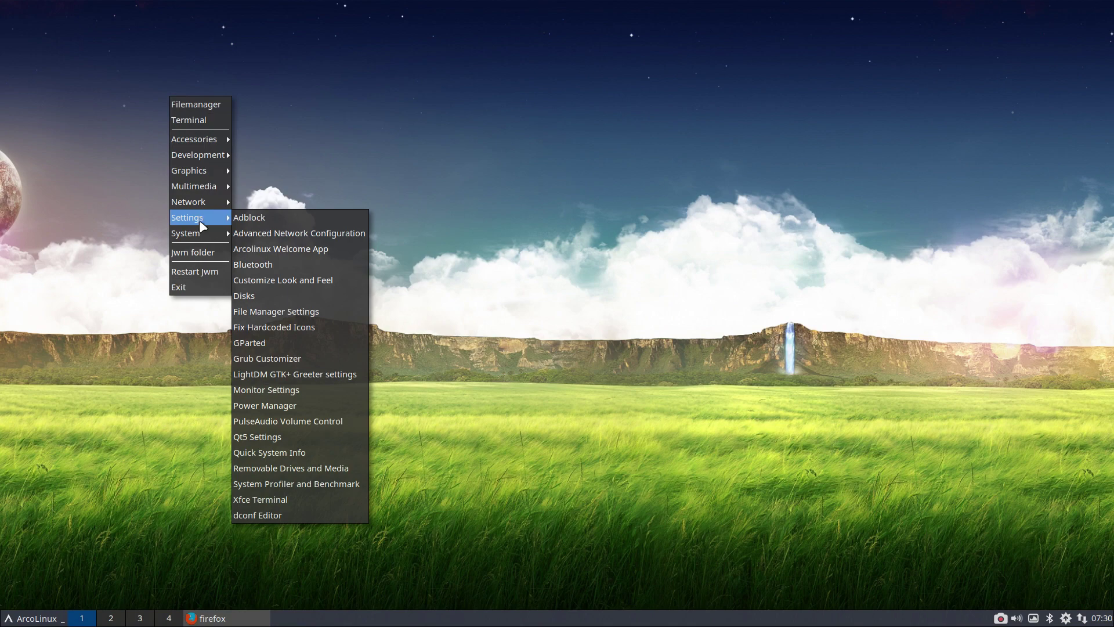
{"action": "mouse_move", "coordinate": [200, 235]}
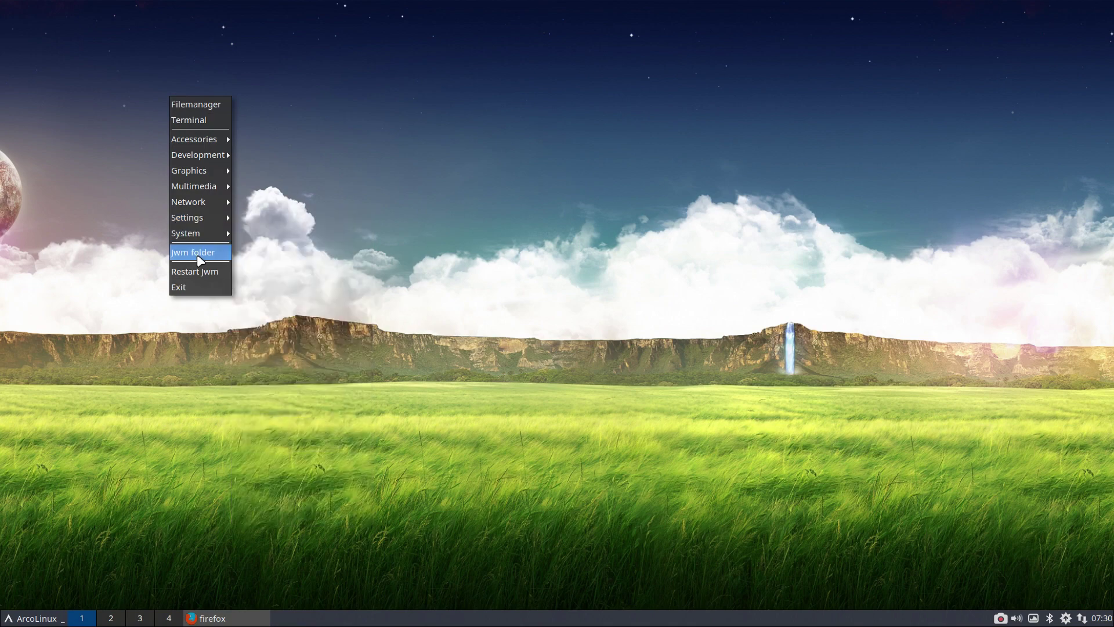
{"action": "left_click", "coordinate": [360, 529]}
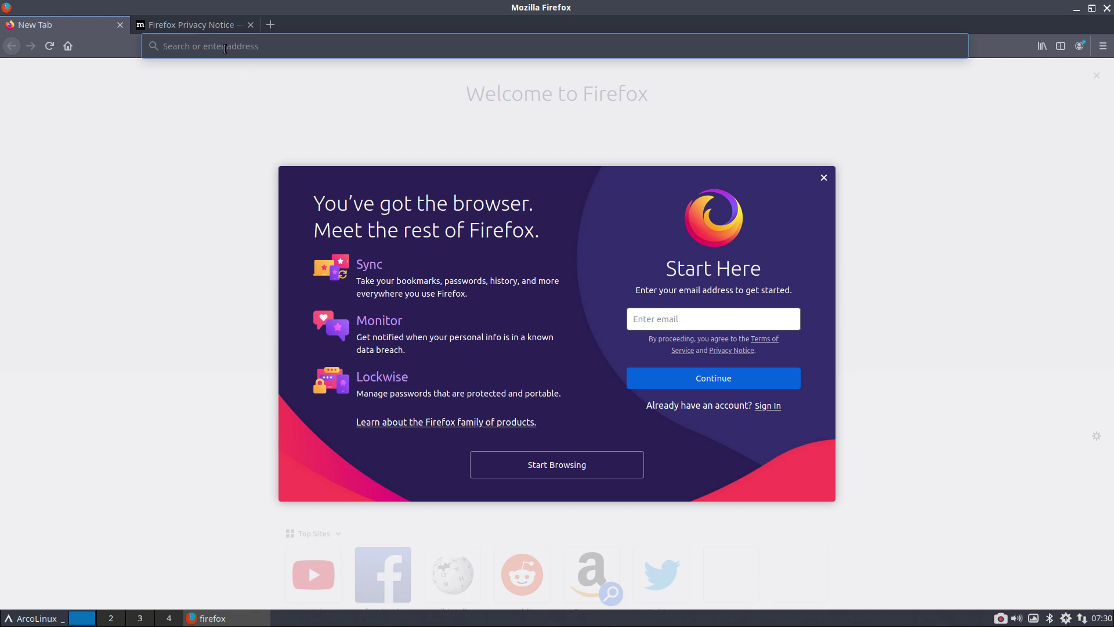
- Go to bit.ly/arcogetstarted6 in Firefox
{"action": "type", "text": "bi"}
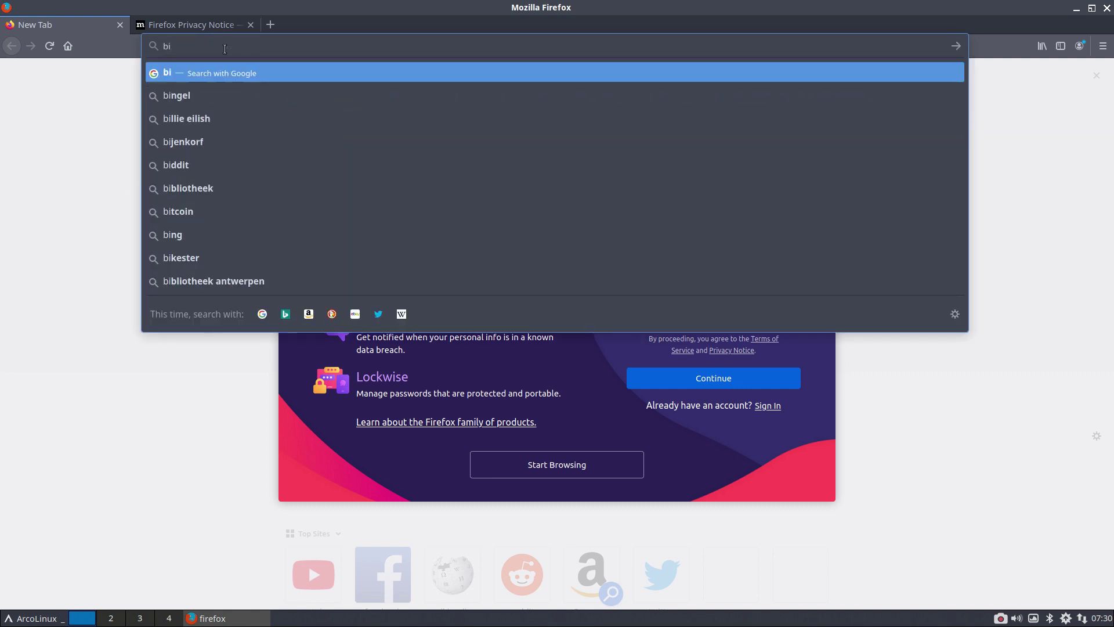
{"action": "type", "text": "t.l"}
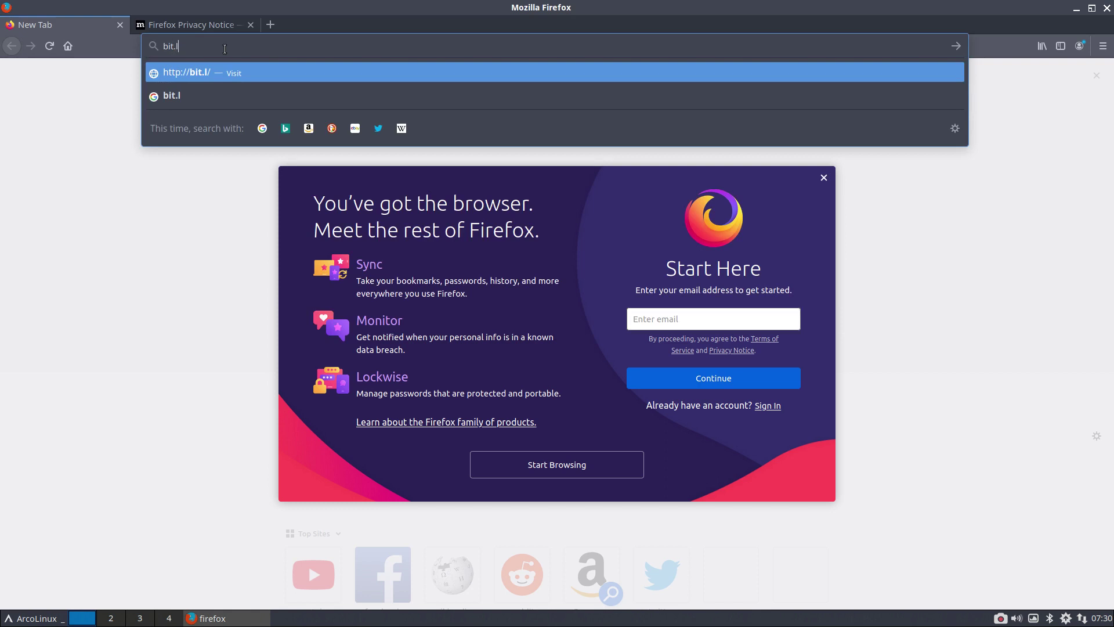
{"action": "type", "text": "y/arcogetsta"}
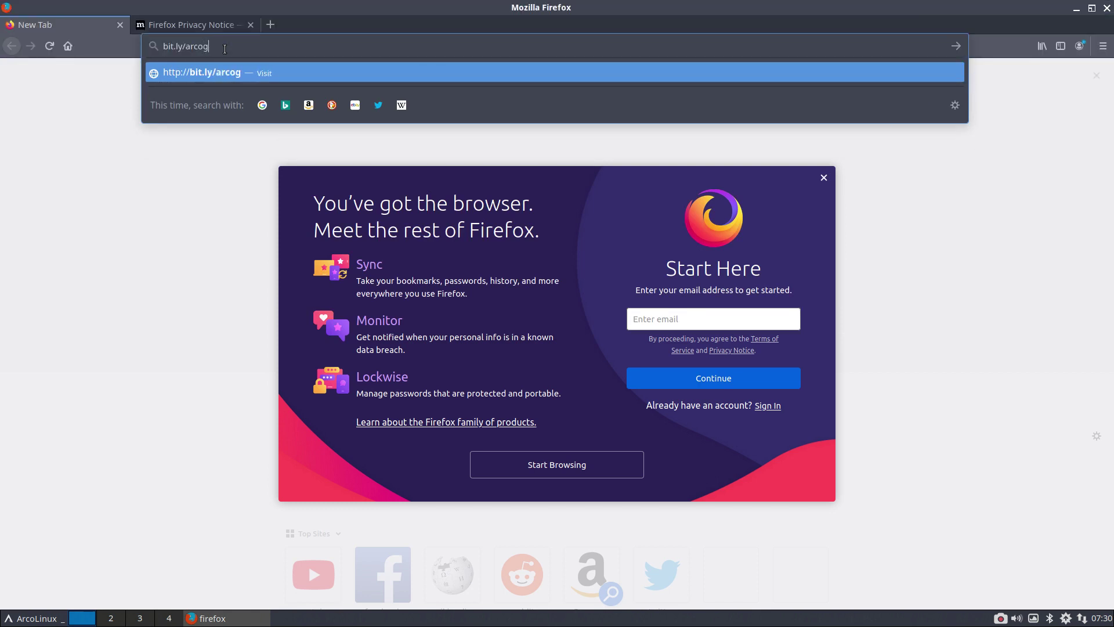
{"action": "type", "text": "rted6"}
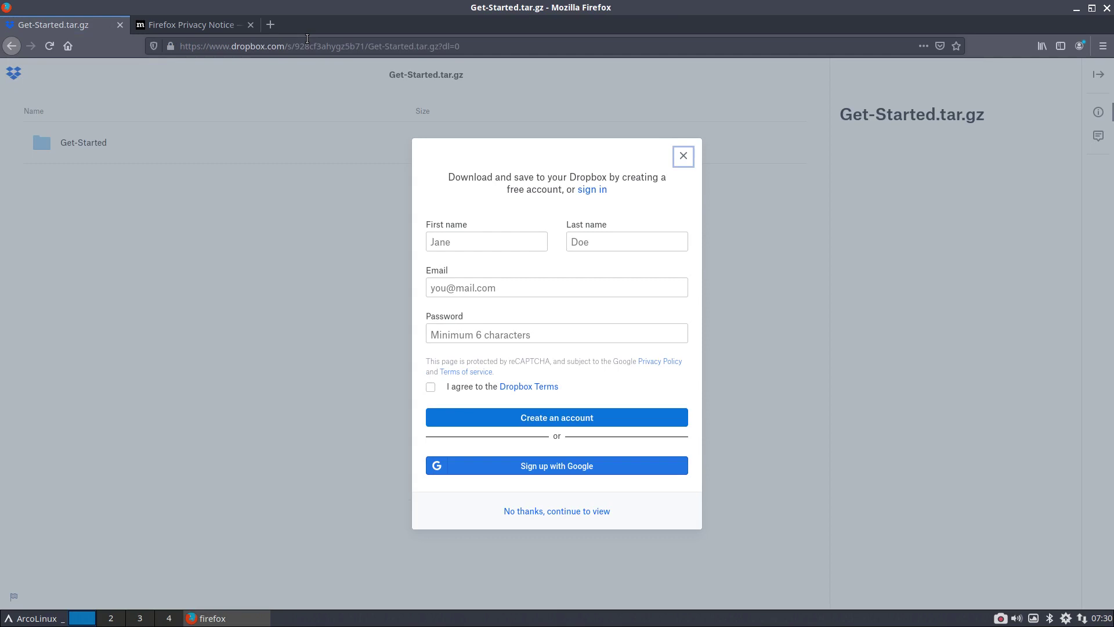
- Direct-download Get-Started.tar.gz from Dropbox, saving it to disk automatically from now on
{"action": "left_click", "coordinate": [907, 74]}
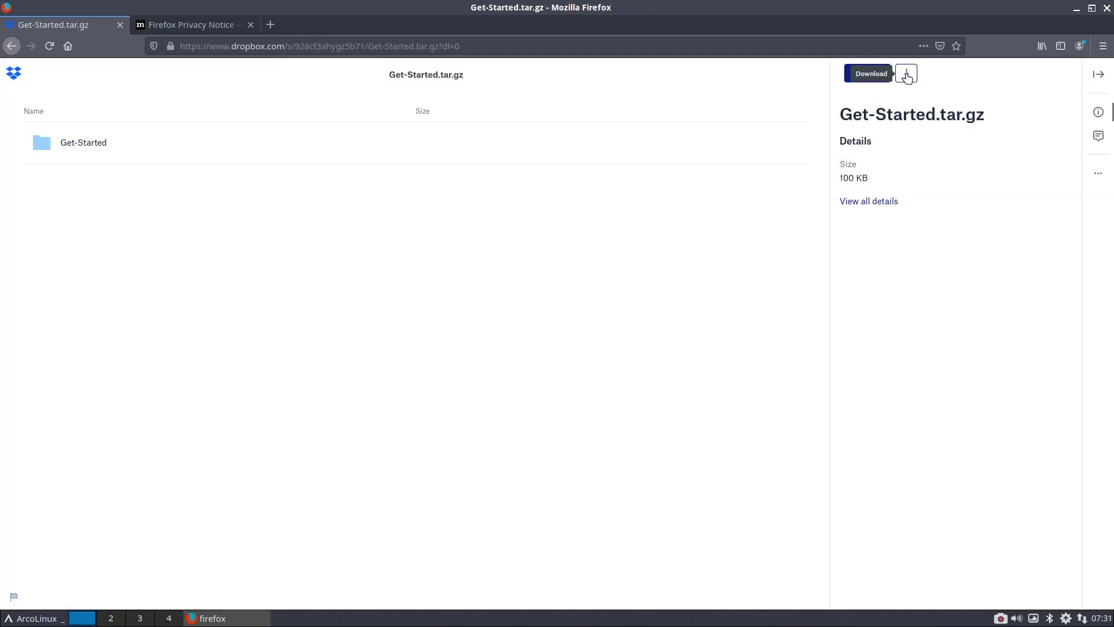
{"action": "left_click", "coordinate": [907, 74]}
{"action": "left_click", "coordinate": [890, 102]}
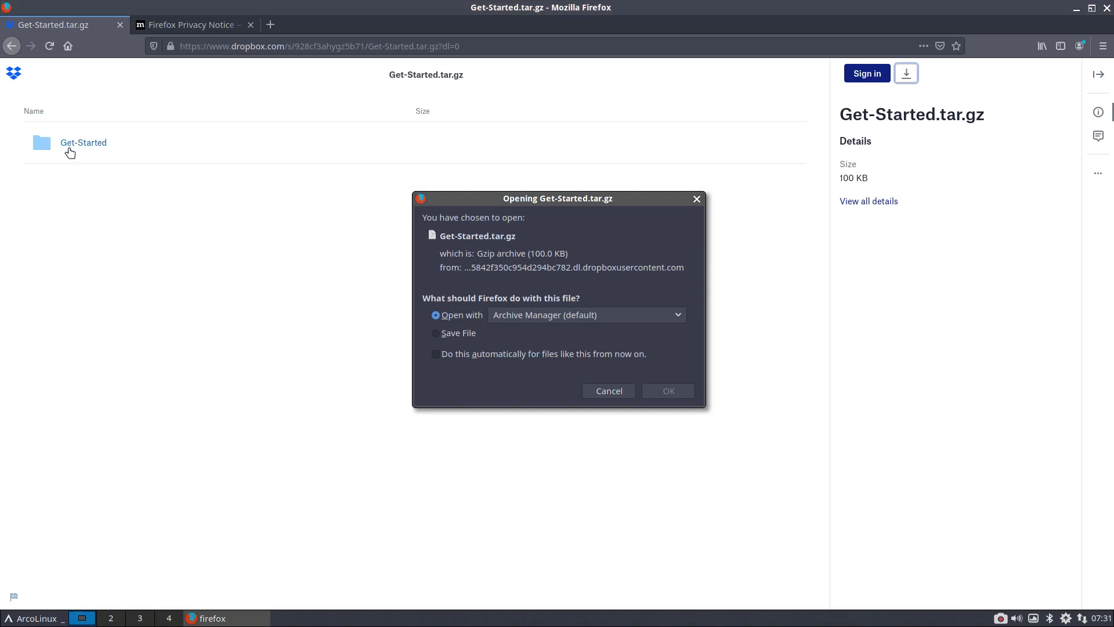
{"action": "left_click", "coordinate": [458, 336]}
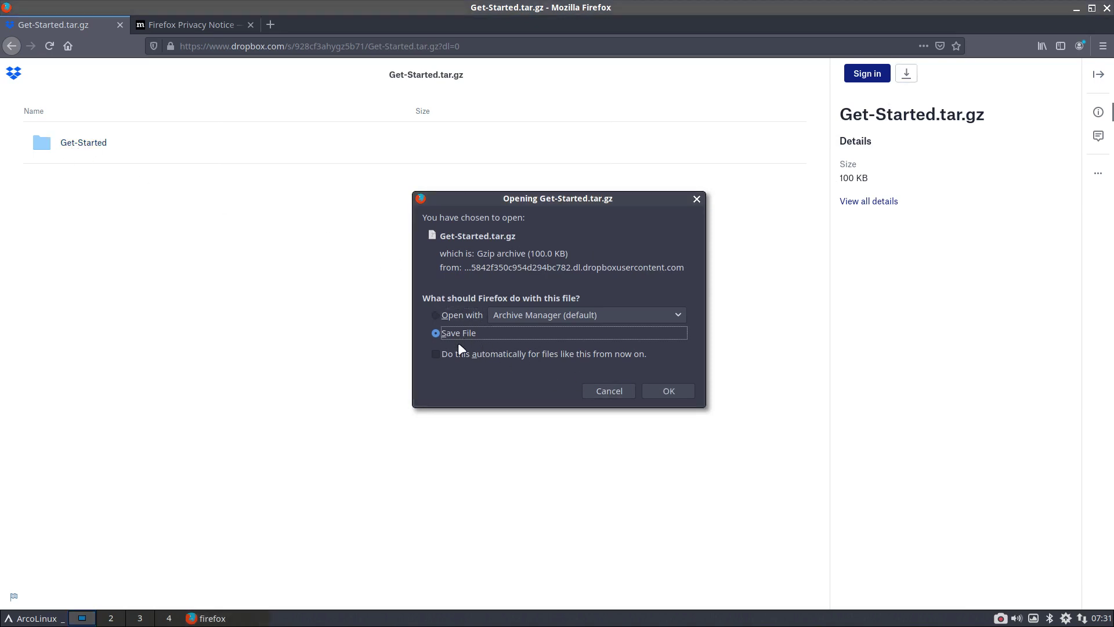
{"action": "left_click", "coordinate": [466, 354]}
{"action": "left_click", "coordinate": [668, 416]}
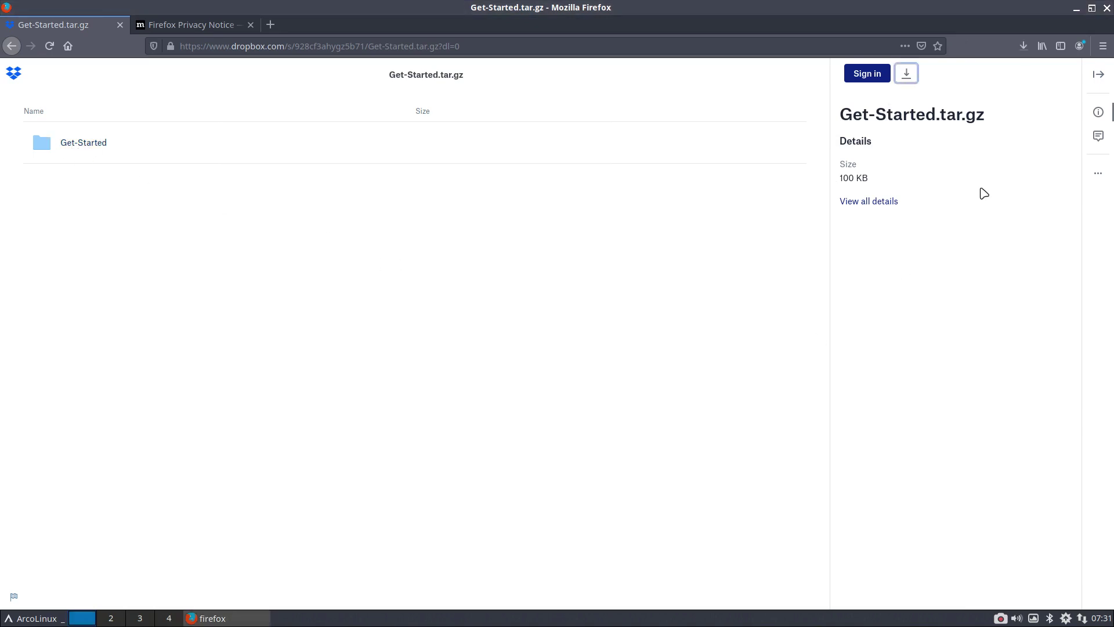
- Extract Get-Started.tar.gz in Downloads and delete the archive
{"action": "left_click", "coordinate": [1015, 81]}
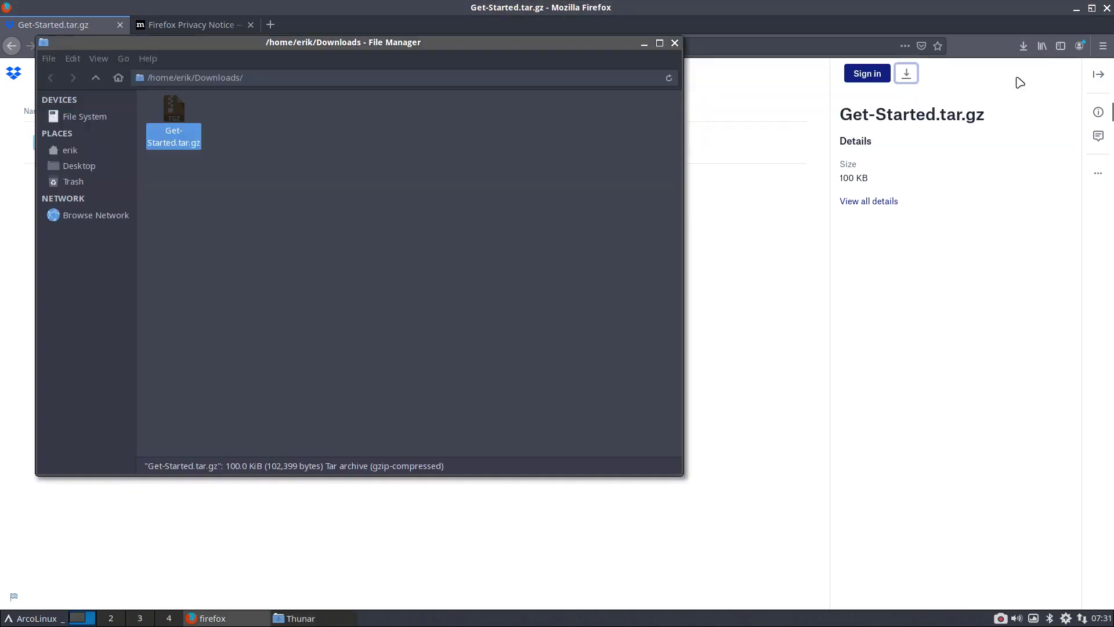
{"action": "right_click", "coordinate": [180, 116]}
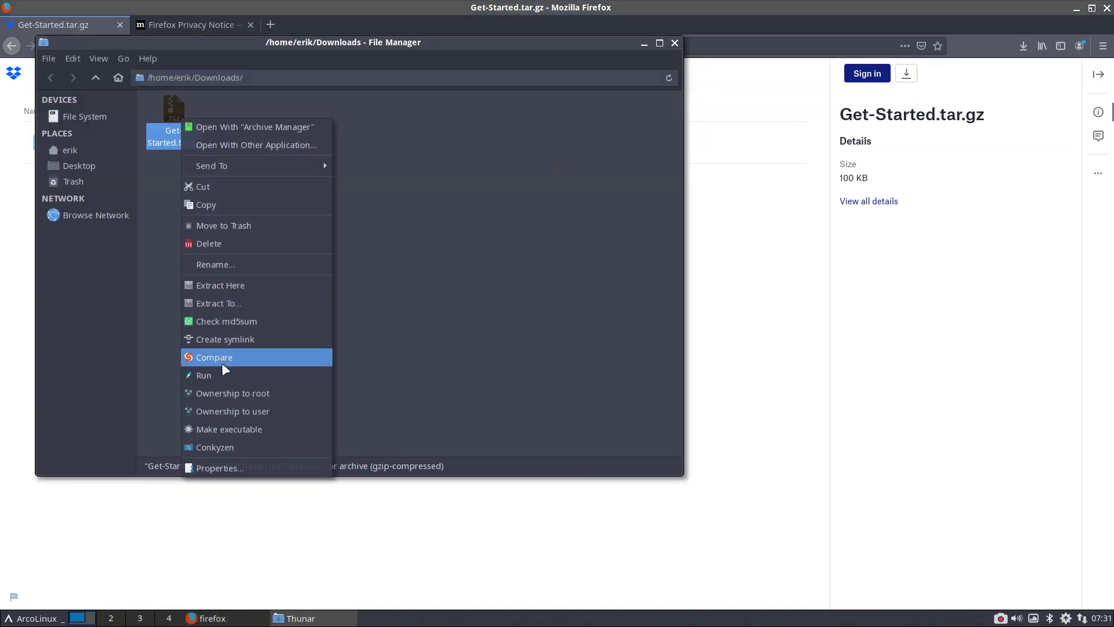
{"action": "left_click", "coordinate": [239, 287]}
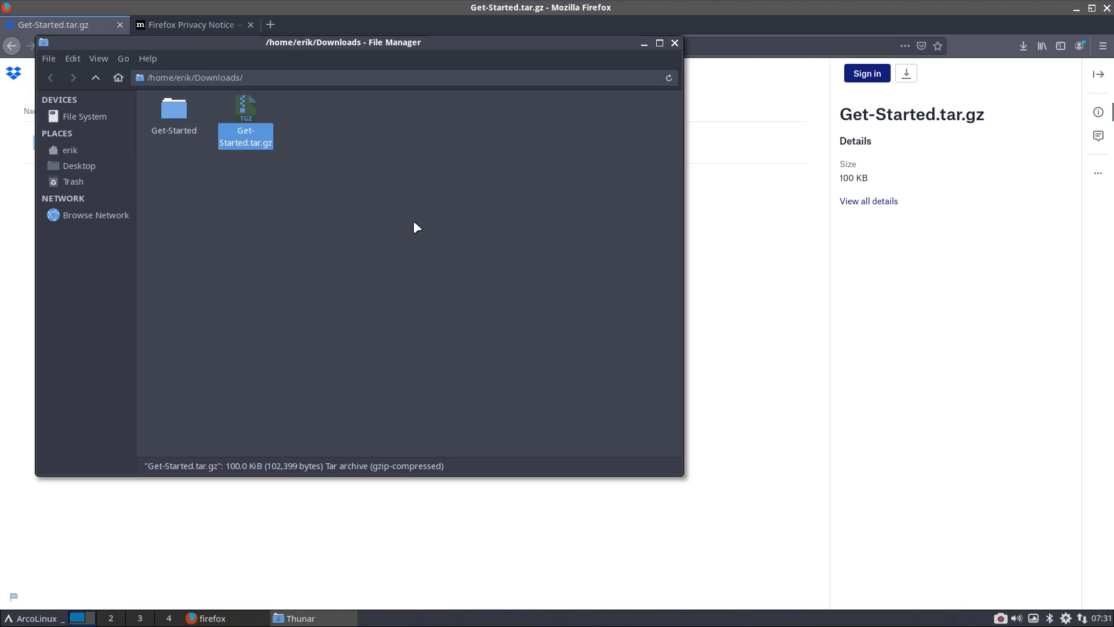
{"action": "key", "text": "Delete"}
- Quit Firefox with all its tabs and open the extracted Get-Started folder
{"action": "left_click", "coordinate": [1108, 8]}
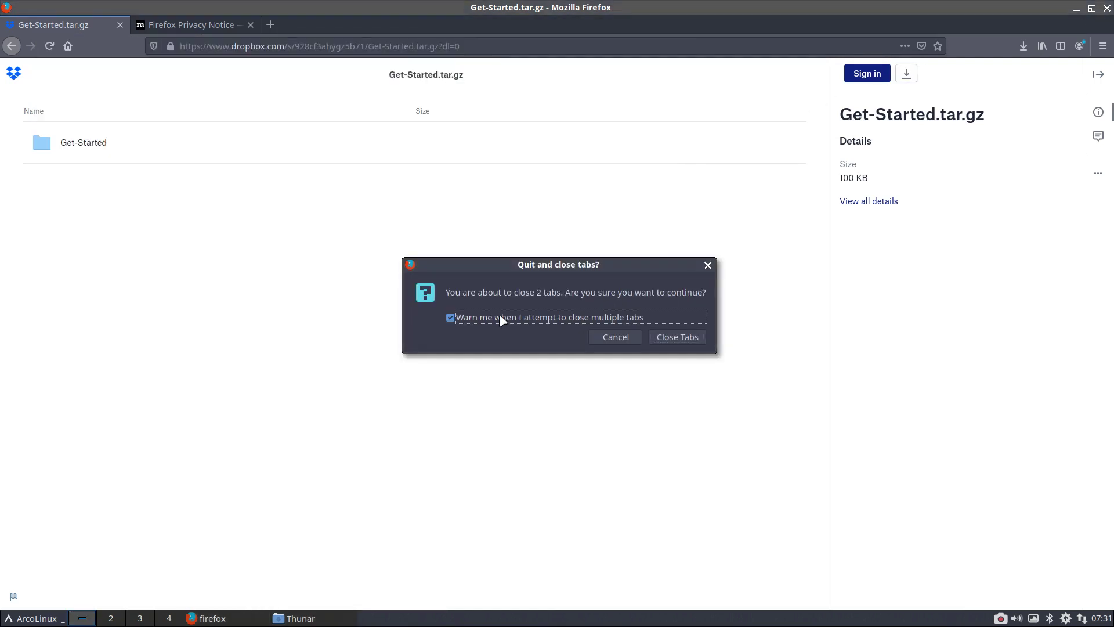
{"action": "left_click", "coordinate": [499, 317]}
{"action": "left_click", "coordinate": [693, 339]}
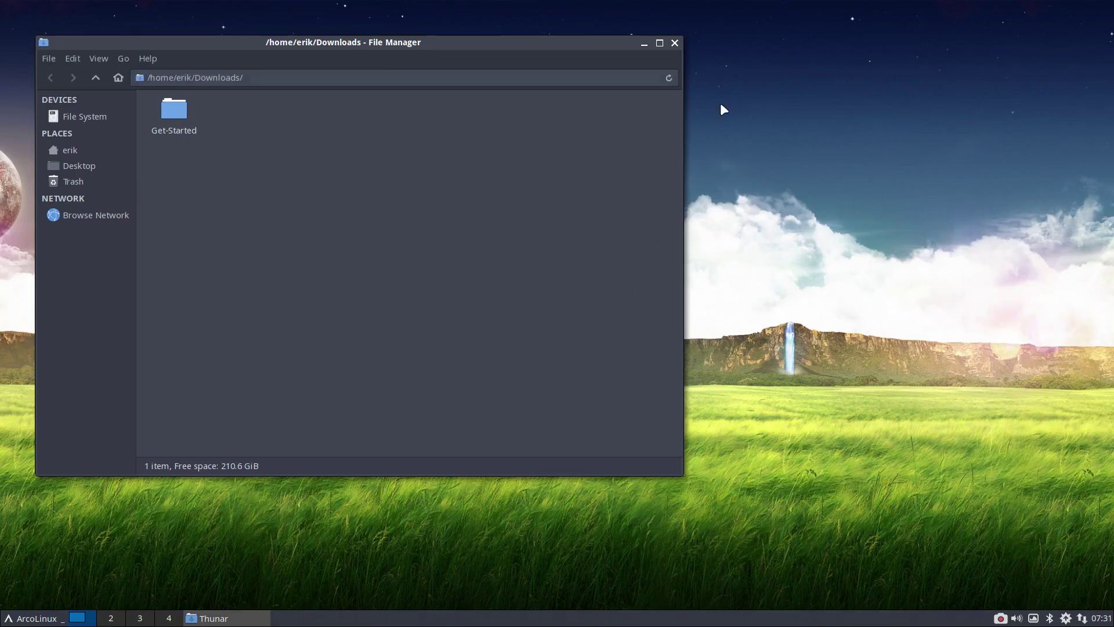
{"action": "double_click", "coordinate": [181, 105]}
{"action": "double_click", "coordinate": [319, 47]}
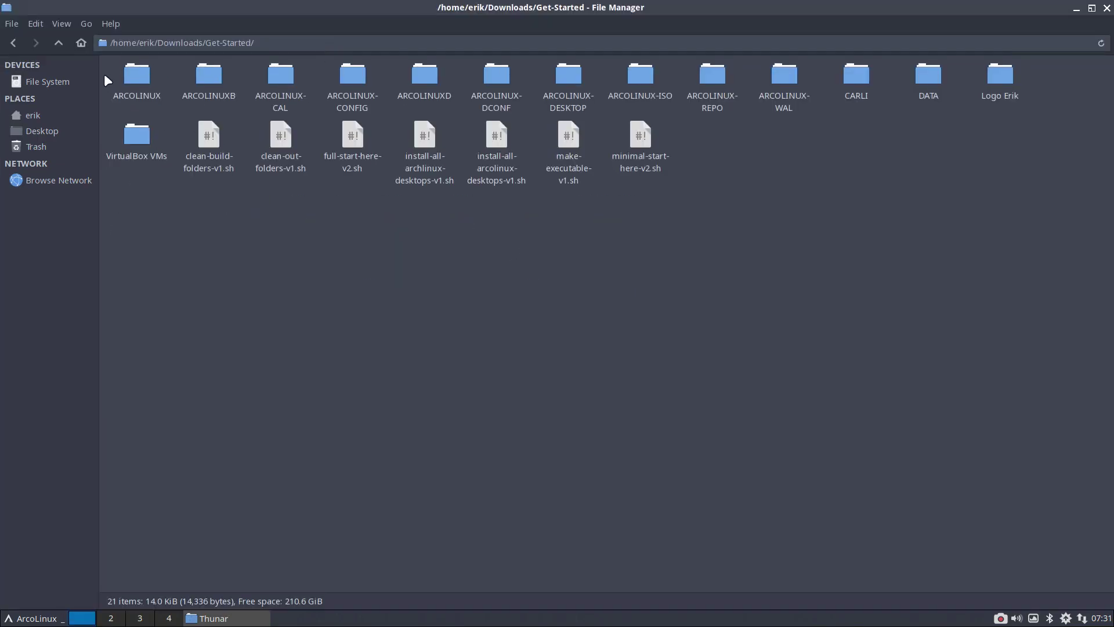
{"action": "left_click_drag", "start_coordinate": [111, 70], "coordinate": [930, 95]}
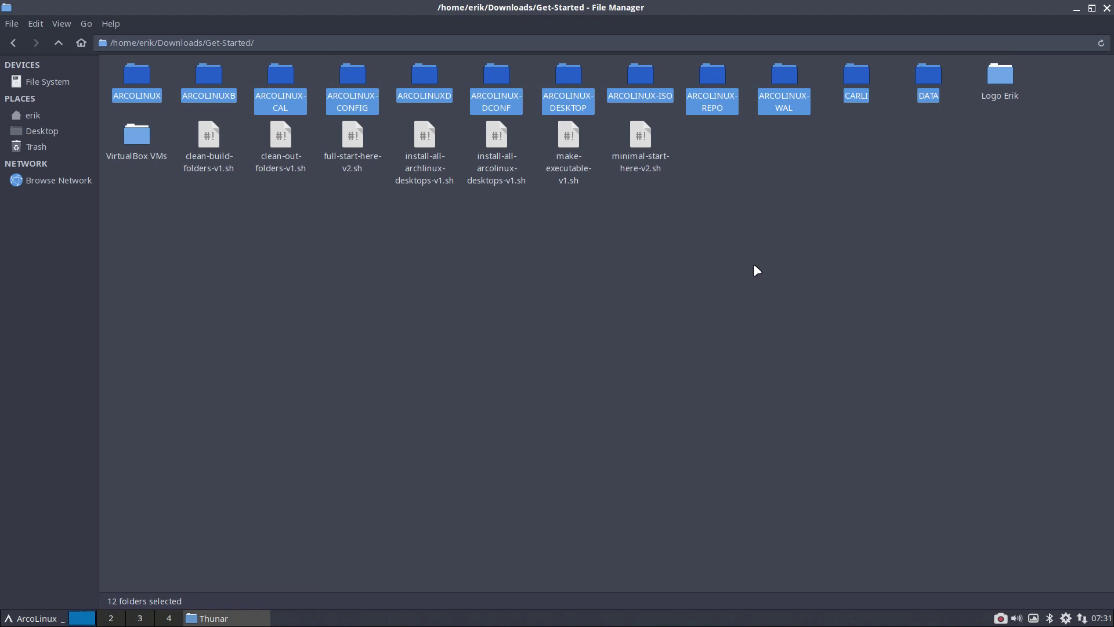
{"action": "left_click", "coordinate": [1008, 73]}
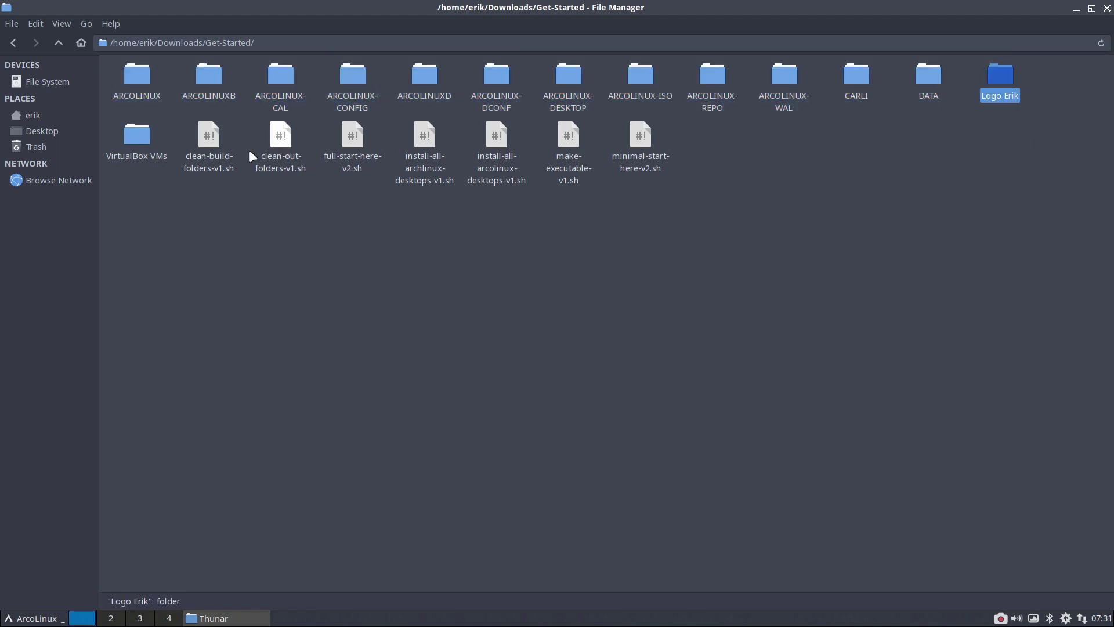
{"action": "double_click", "coordinate": [132, 141]}
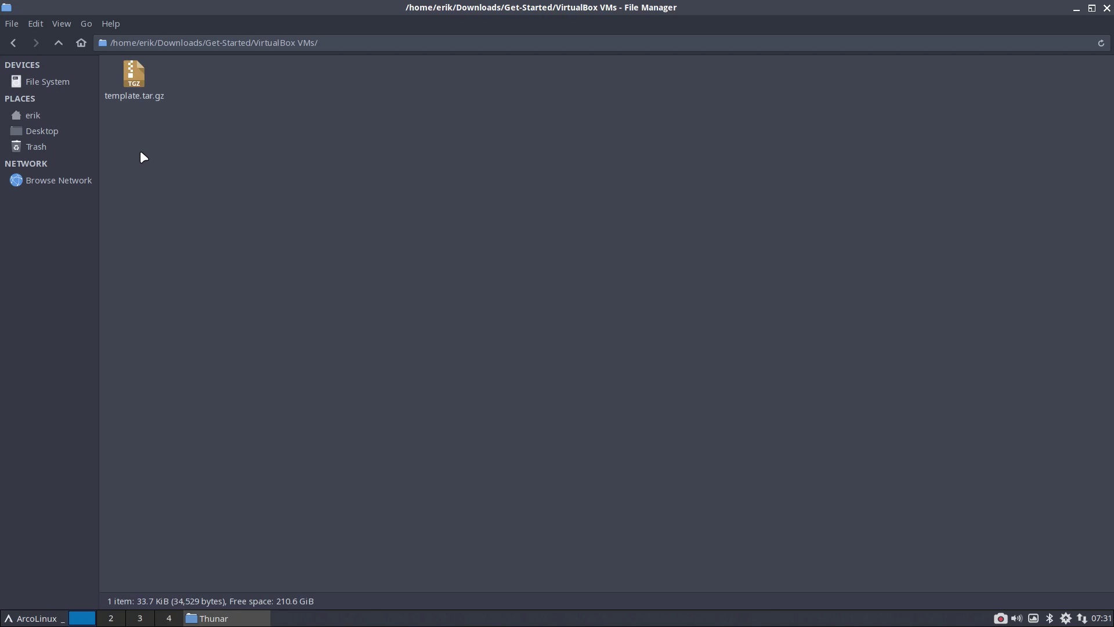
{"action": "left_click", "coordinate": [59, 42]}
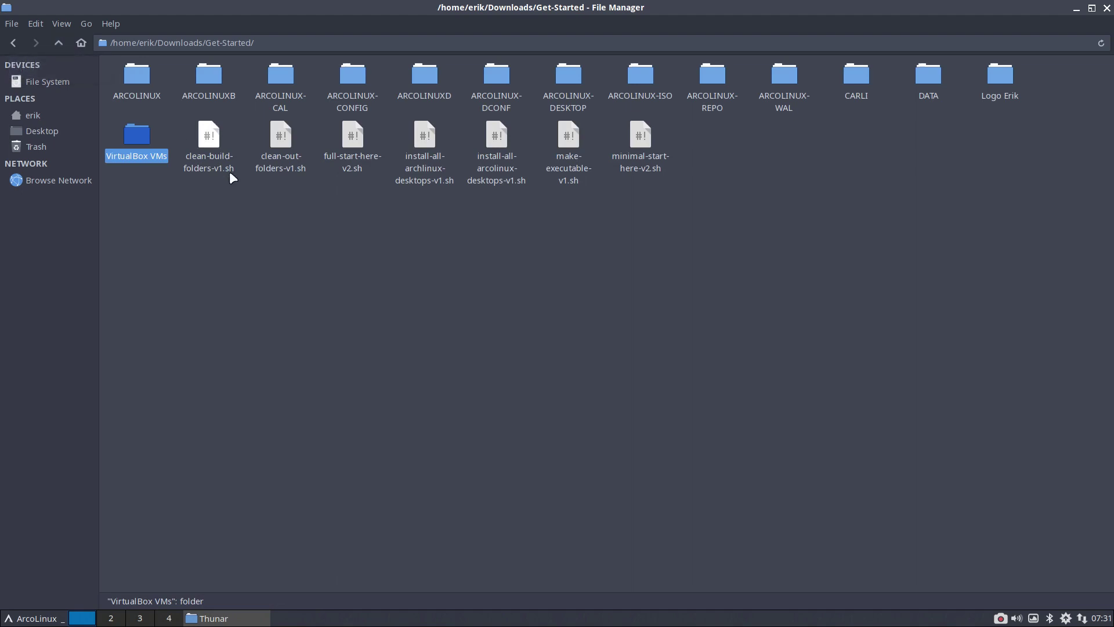
{"action": "left_click", "coordinate": [636, 214]}
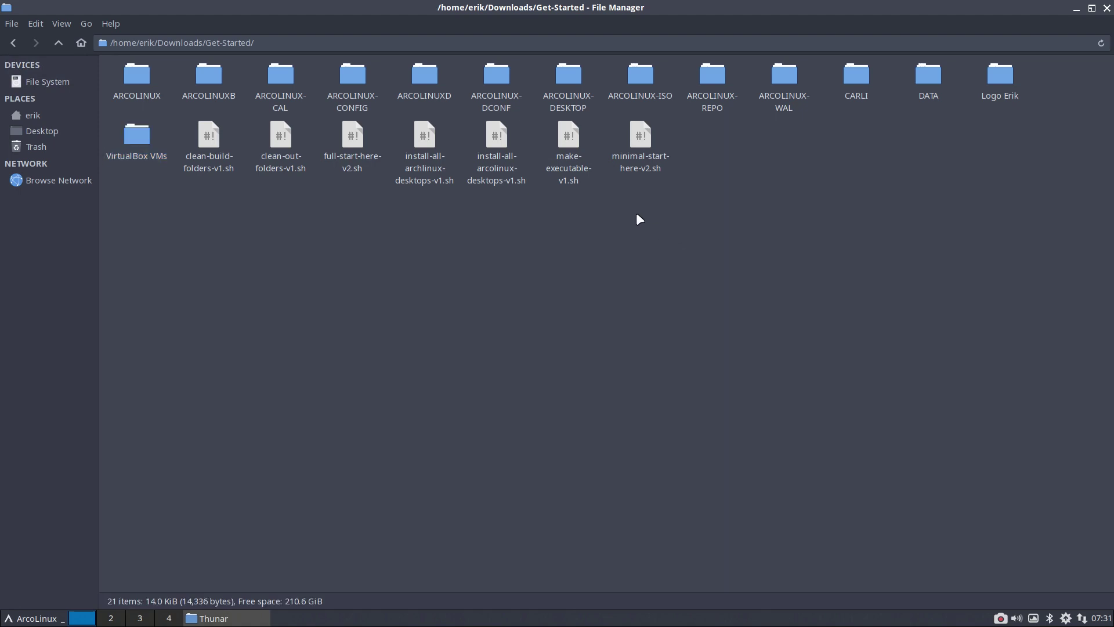
- Open a terminal in the Get-Started folder and arrange it in view
{"action": "right_click", "coordinate": [626, 224]}
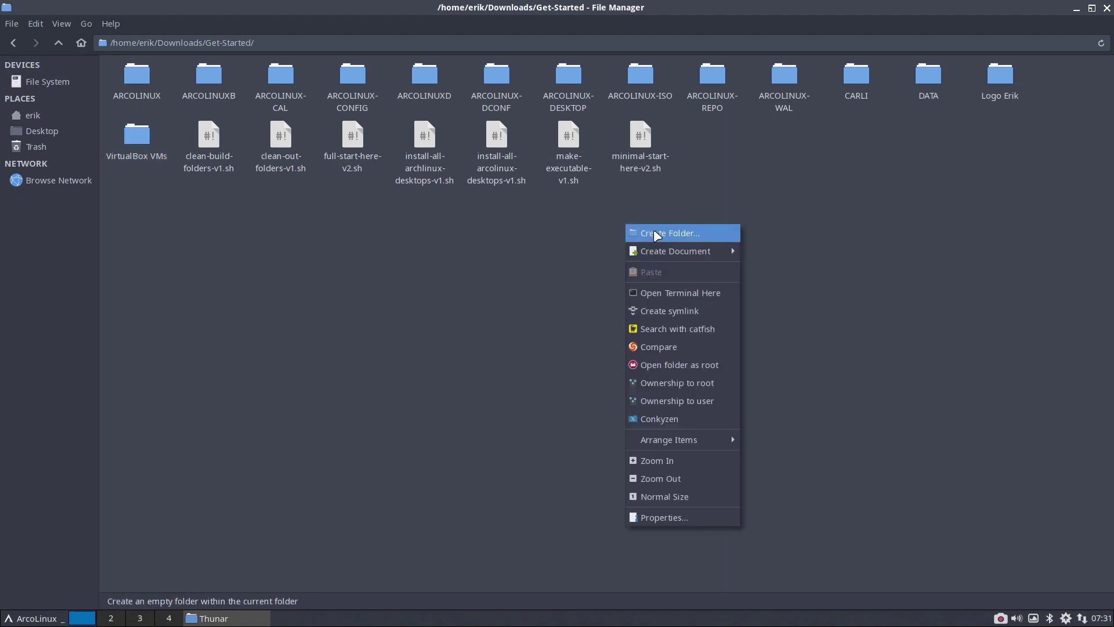
{"action": "left_click", "coordinate": [682, 295]}
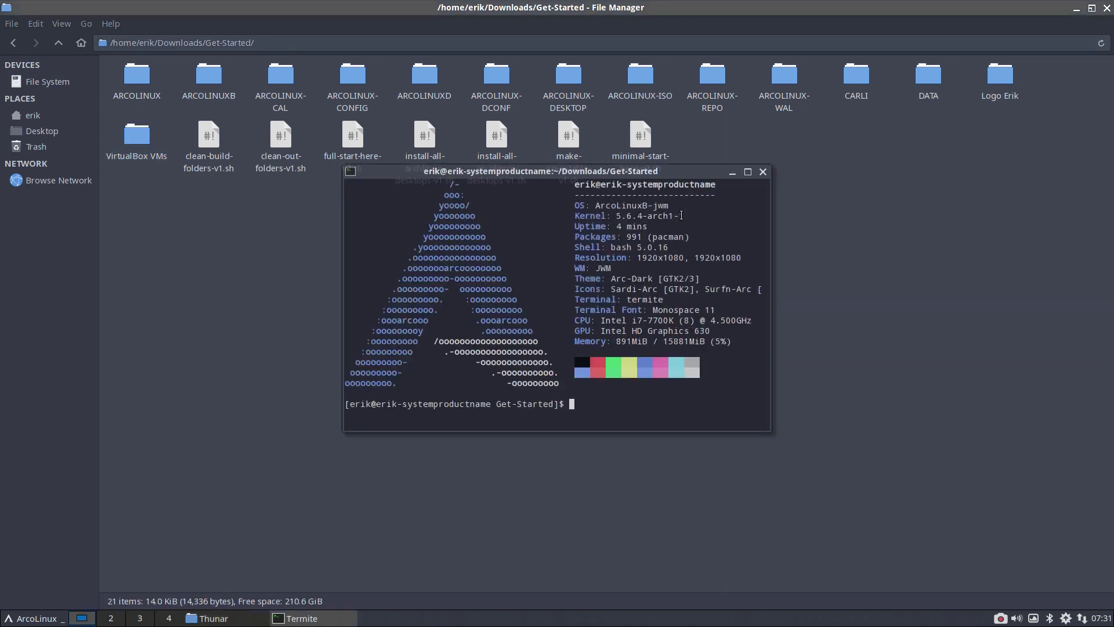
{"action": "left_click_drag", "start_coordinate": [697, 182], "coordinate": [797, 230]}
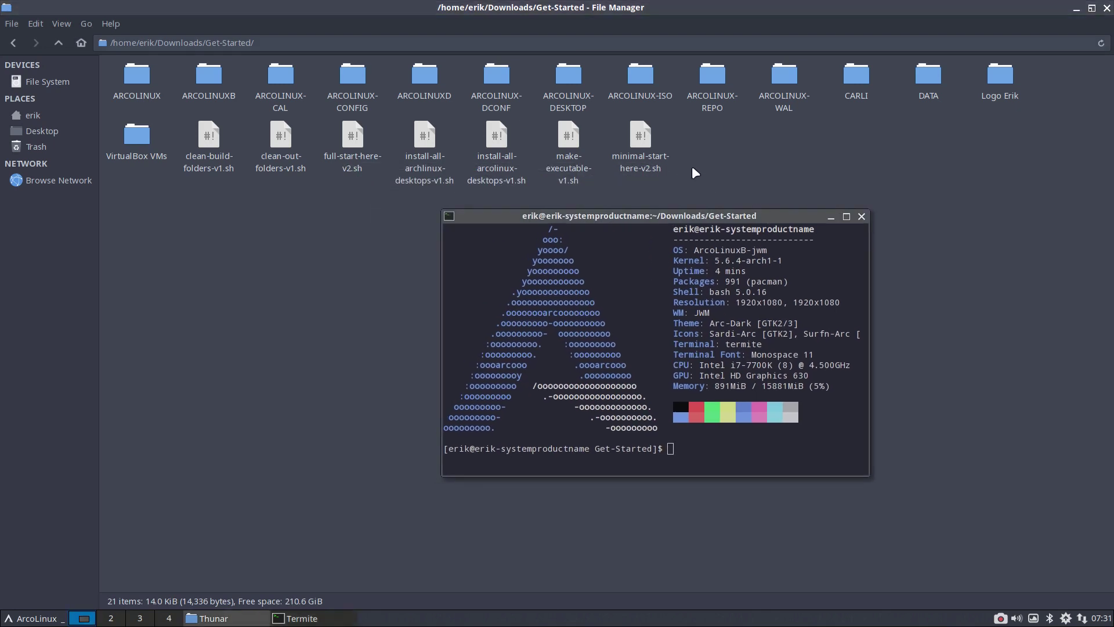
{"action": "left_click", "coordinate": [638, 152]}
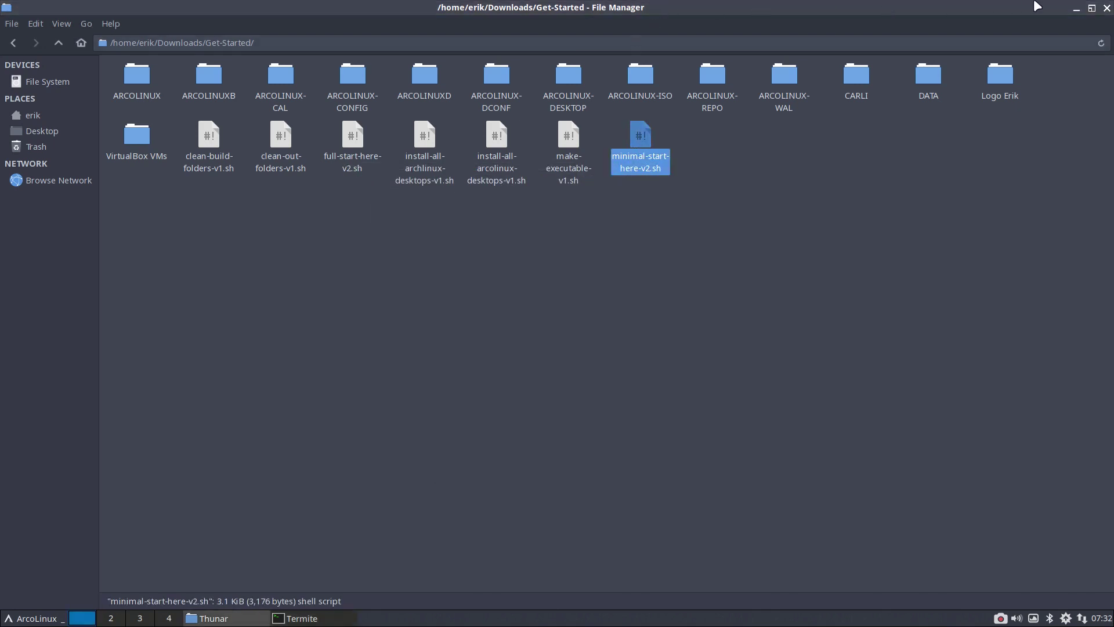
{"action": "left_click", "coordinate": [1075, 8]}
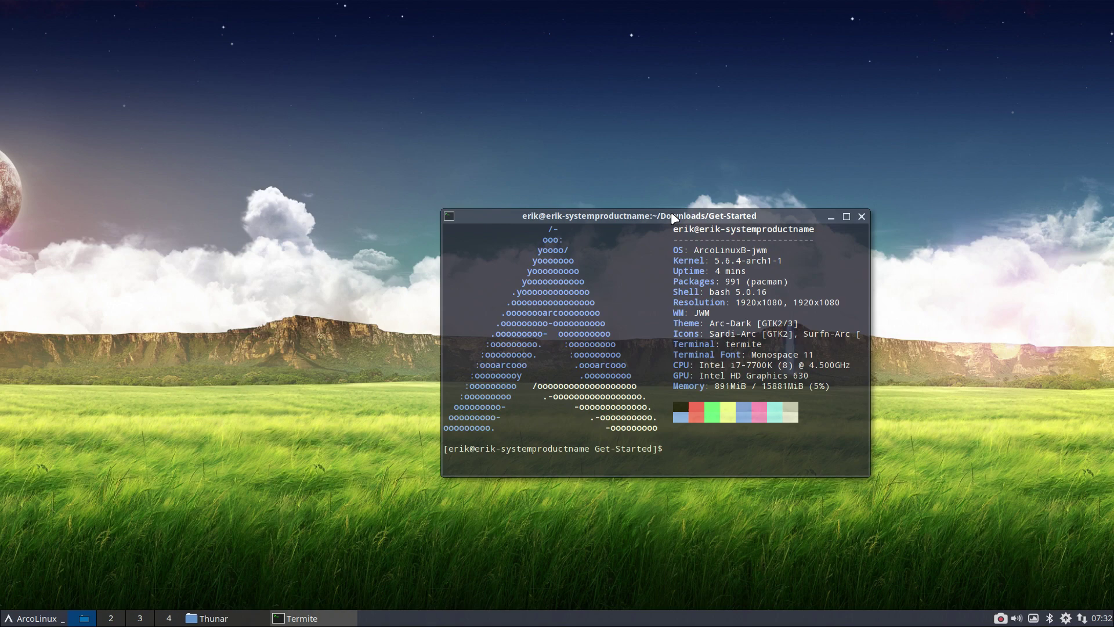
{"action": "left_click_drag", "start_coordinate": [668, 215], "coordinate": [552, 80]}
- Run ./minimal-start-here-v2.sh and enter the administrator password
{"action": "type", "text": "./min"}
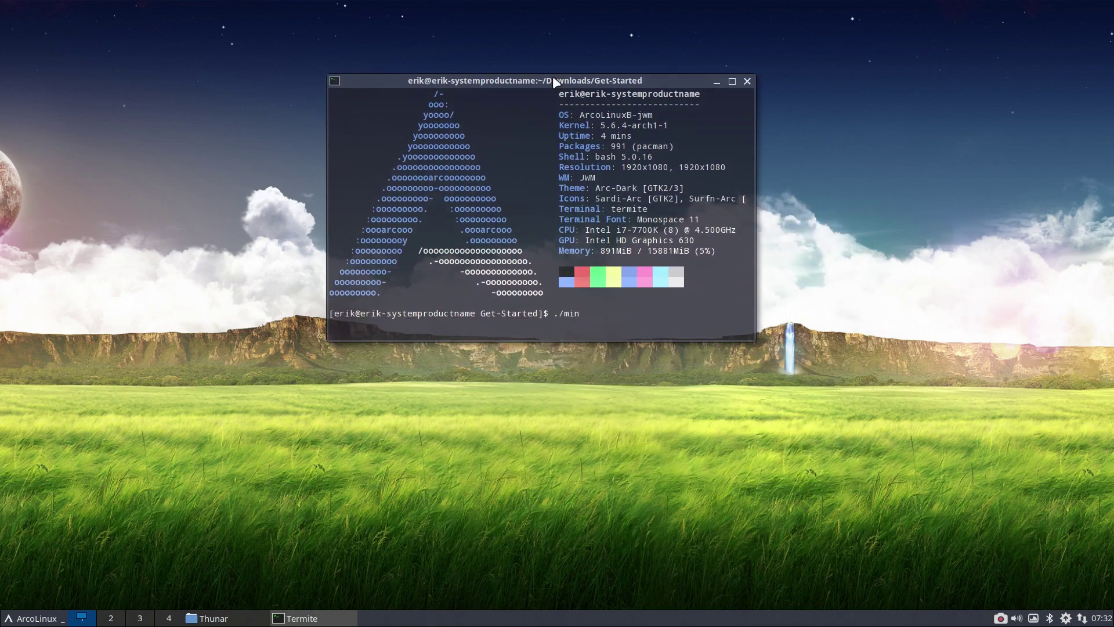
{"action": "type", "text": "i"}
{"action": "key", "text": "Tab"}
{"action": "key", "text": "Return"}
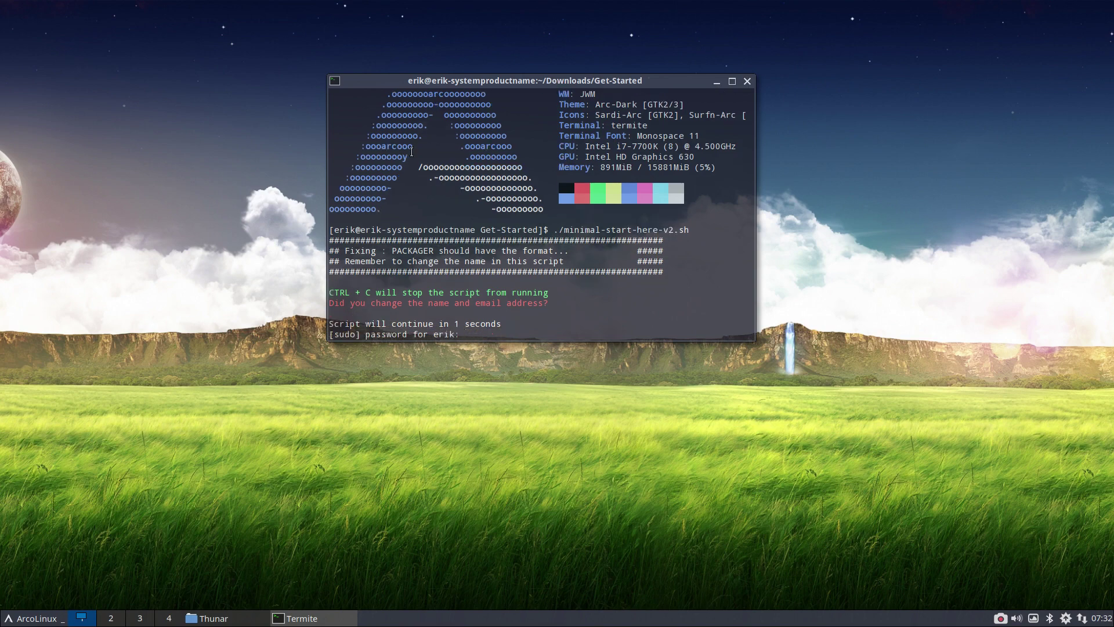
{"action": "key", "text": "Return"}
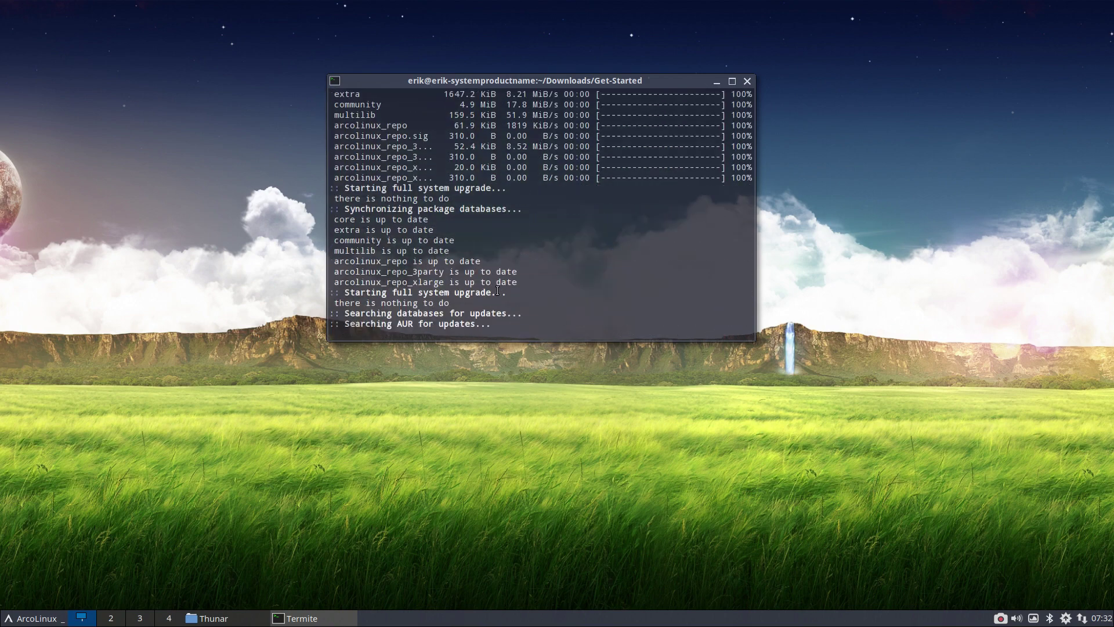
- Switch Variety to the next wallpaper and resubmit the password so the script continues
{"action": "left_click", "coordinate": [1034, 618]}
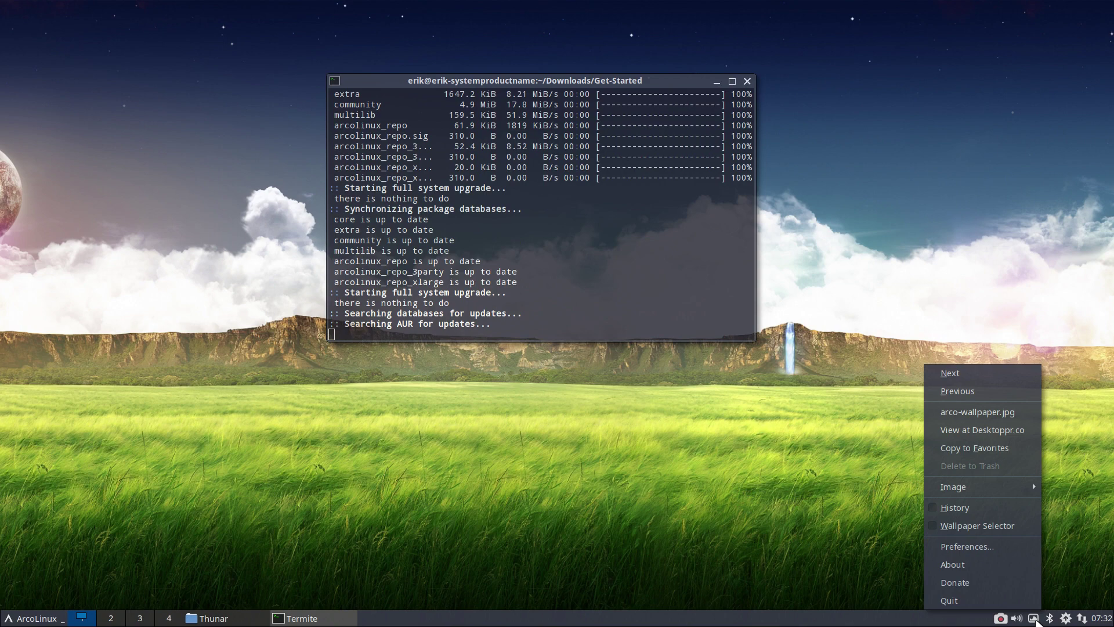
{"action": "left_click", "coordinate": [974, 374]}
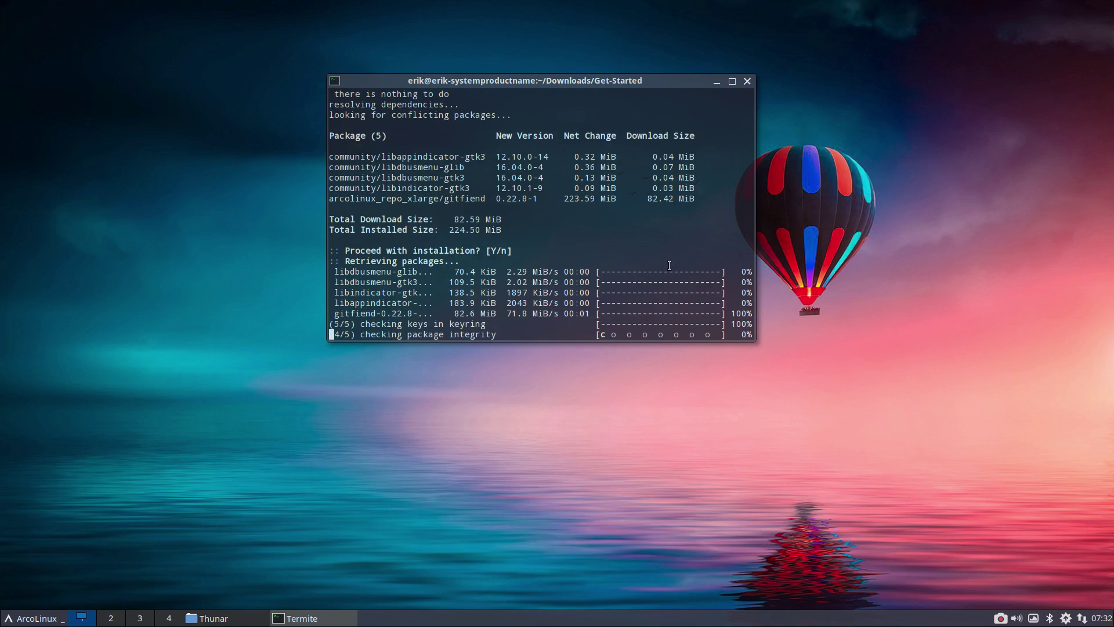
{"action": "key", "text": "Return"}
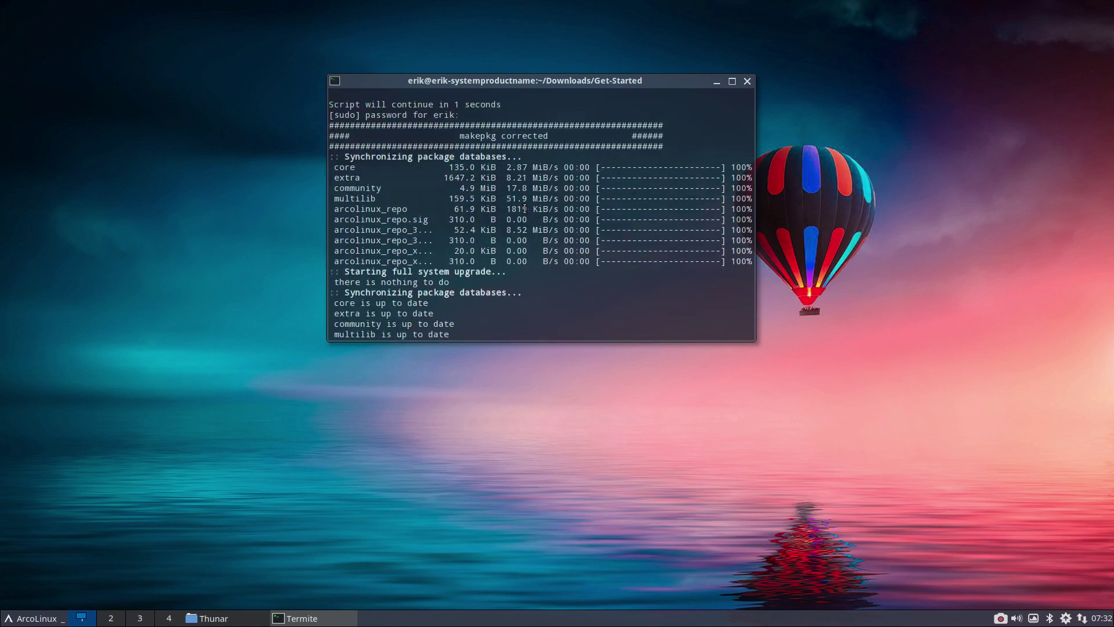
{"action": "scroll", "coordinate": [525, 209], "scroll_direction": "up", "scroll_amount": 1}
{"action": "left_click_drag", "start_coordinate": [617, 84], "coordinate": [961, 142]}
- Launch the file manager from the desktop menu and look over the home folders
{"action": "right_click", "coordinate": [130, 207]}
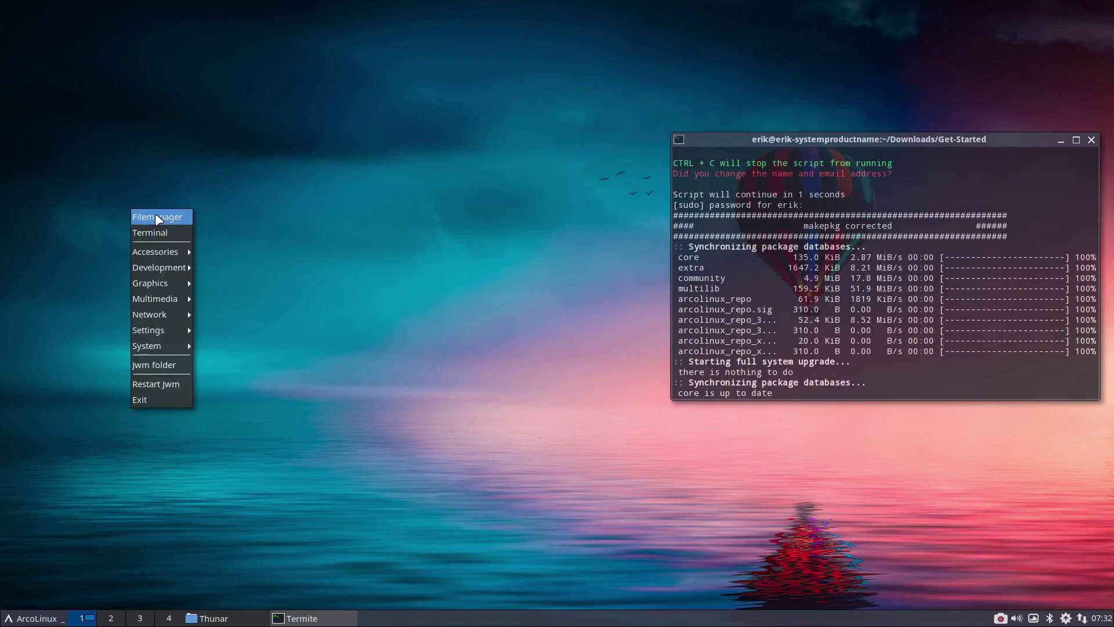
{"action": "left_click", "coordinate": [173, 220]}
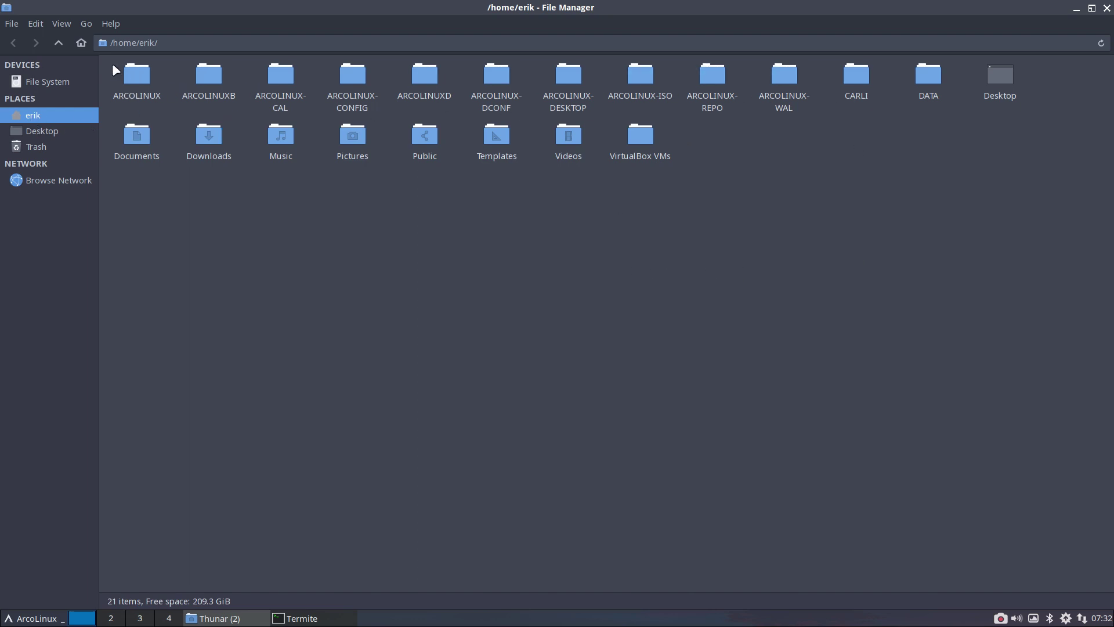
{"action": "left_click_drag", "start_coordinate": [113, 64], "coordinate": [943, 109]}
{"action": "left_click", "coordinate": [945, 138]}
- Inspect the eight files in DATA/arcolinux-nemesis, then go back up to the home folder
{"action": "double_click", "coordinate": [929, 78]}
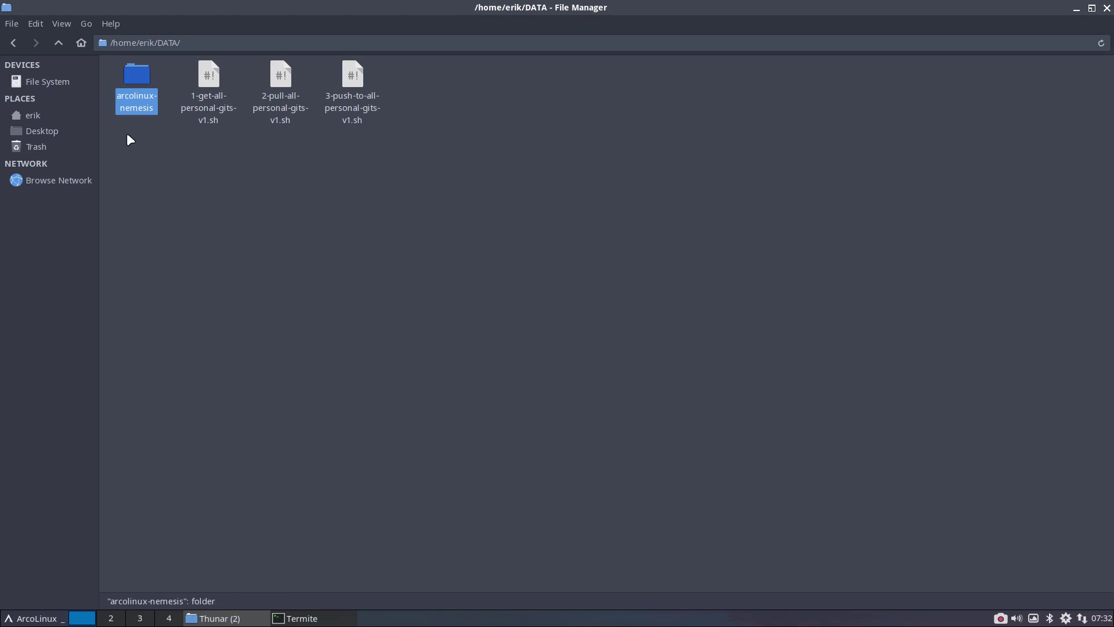
{"action": "double_click", "coordinate": [140, 73]}
{"action": "left_click_drag", "start_coordinate": [251, 133], "coordinate": [915, 99]}
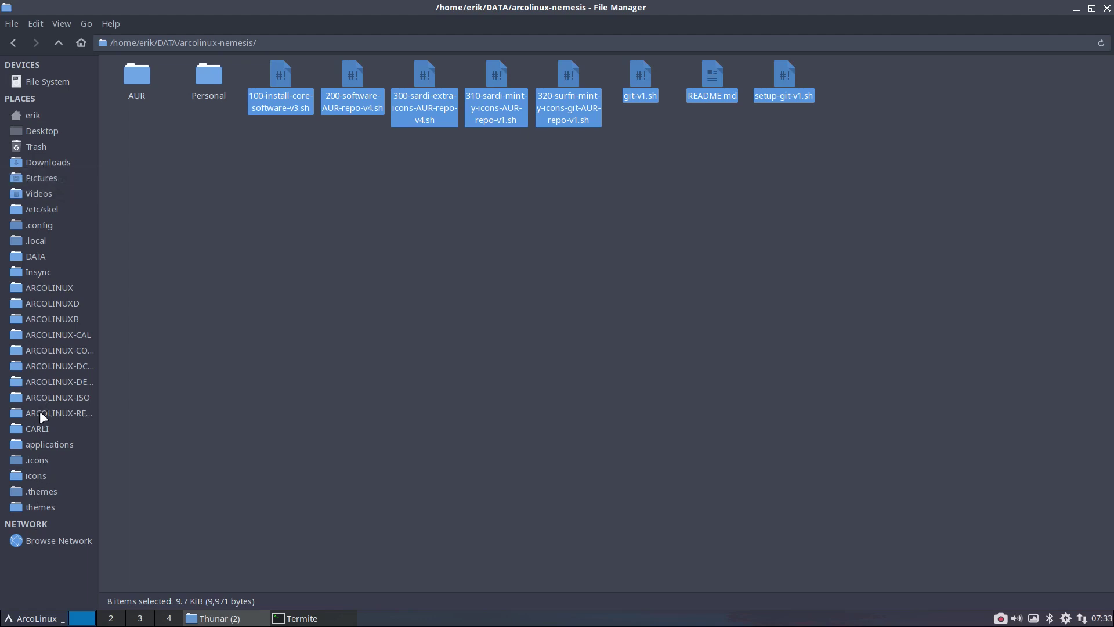
{"action": "left_click", "coordinate": [262, 220]}
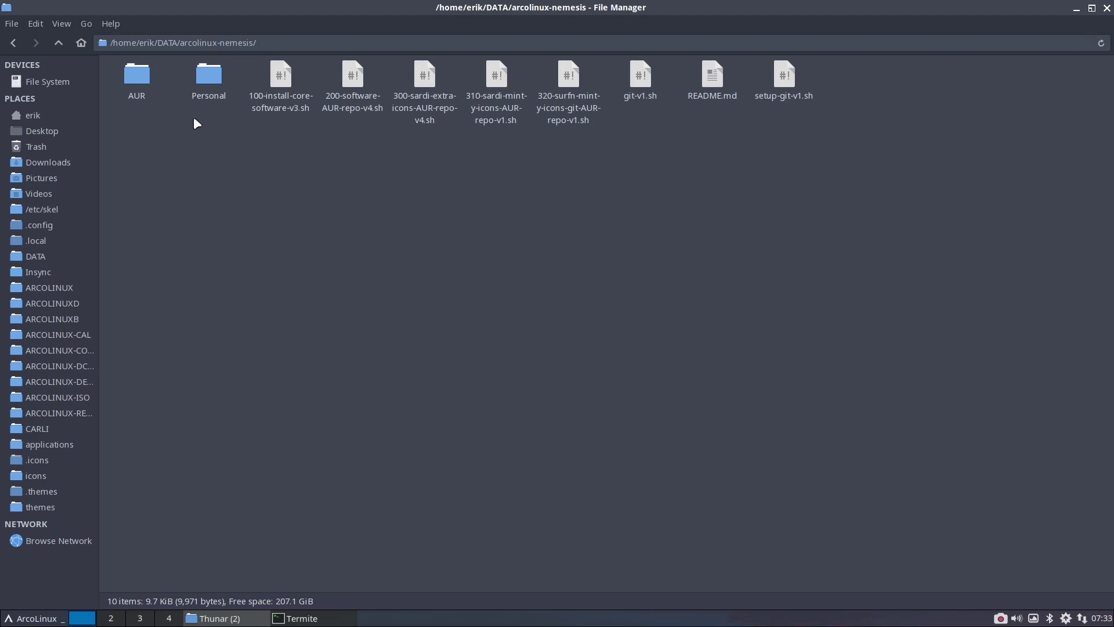
{"action": "left_click", "coordinate": [55, 42]}
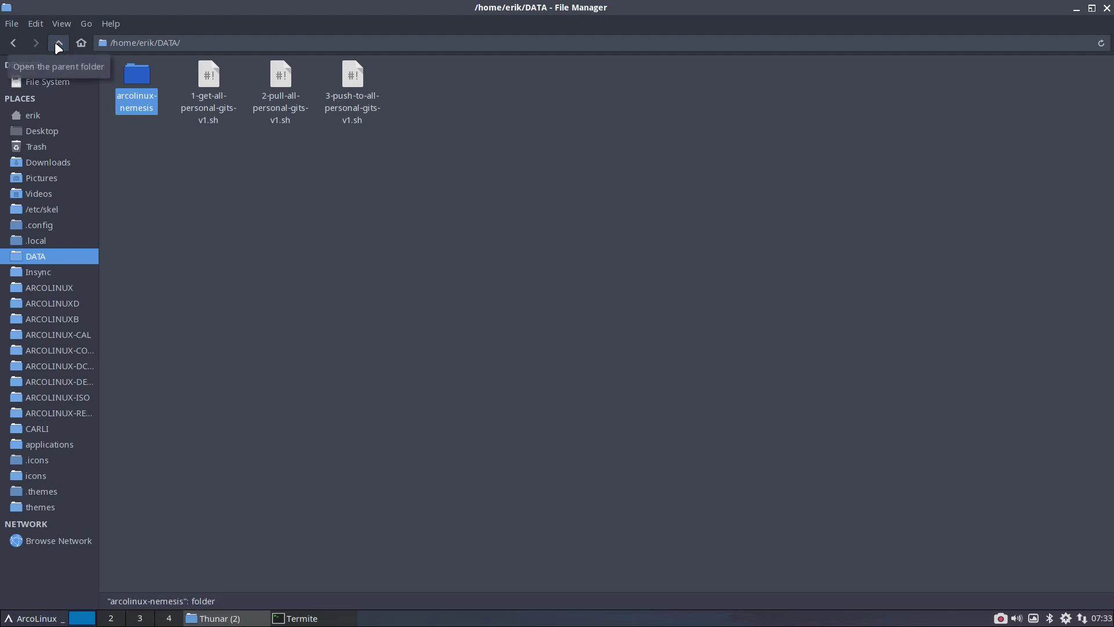
{"action": "left_click", "coordinate": [55, 42]}
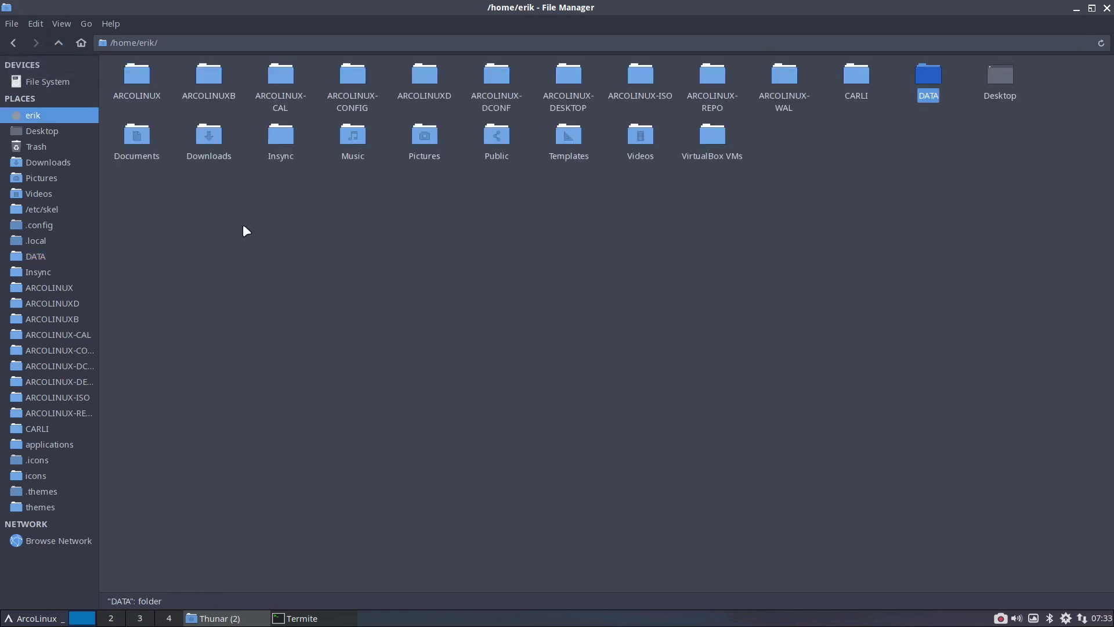
- Review the script's desktop list in the terminal and mark the '11. jwm' option
{"action": "left_click", "coordinate": [344, 618]}
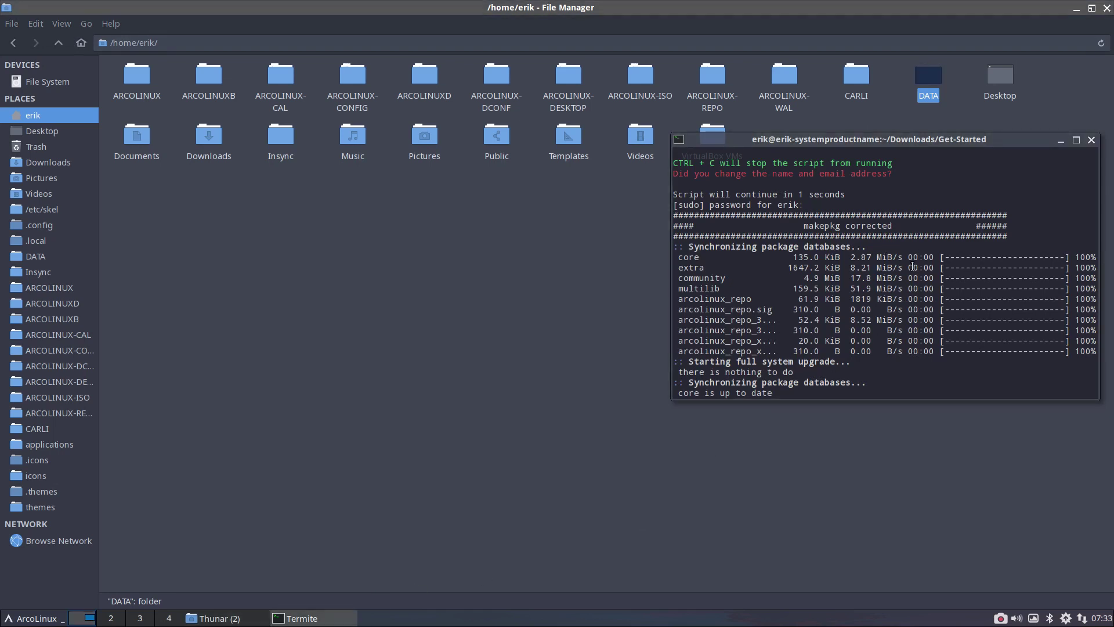
{"action": "scroll", "coordinate": [807, 267], "scroll_direction": "up", "scroll_amount": 5}
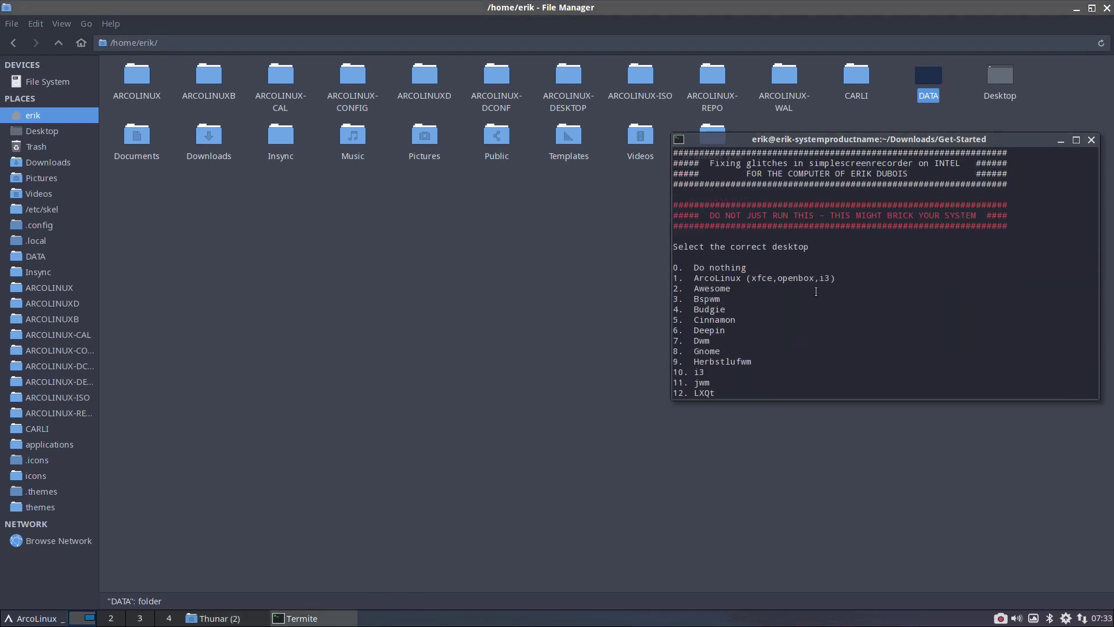
{"action": "scroll", "coordinate": [790, 258], "scroll_direction": "up", "scroll_amount": 2}
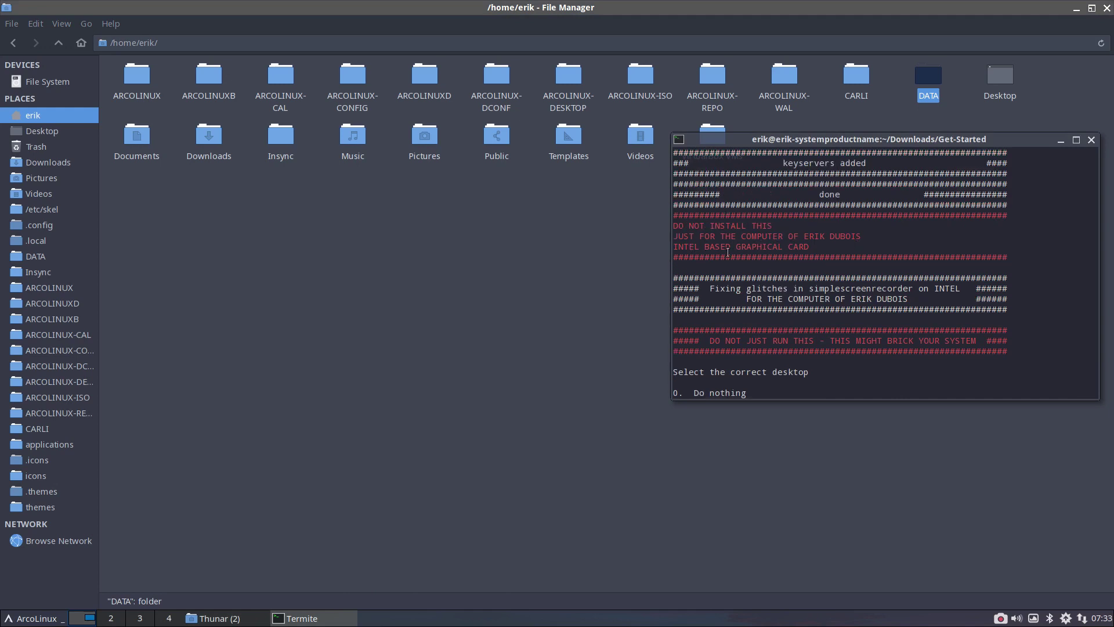
{"action": "scroll", "coordinate": [811, 254], "scroll_direction": "down", "scroll_amount": 7}
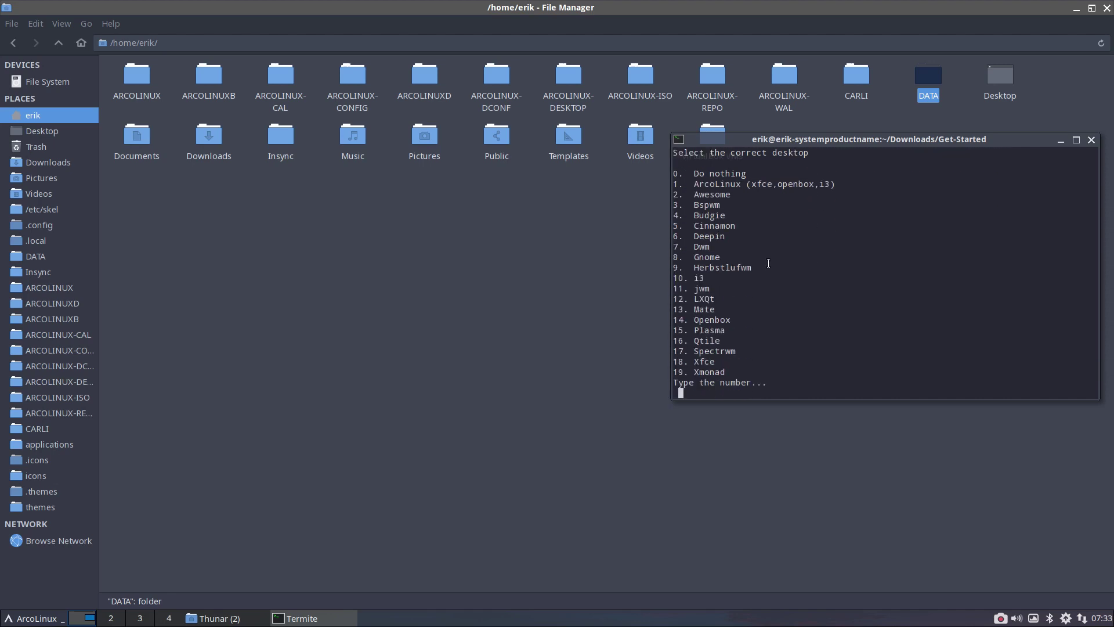
{"action": "triple_click", "coordinate": [727, 288]}
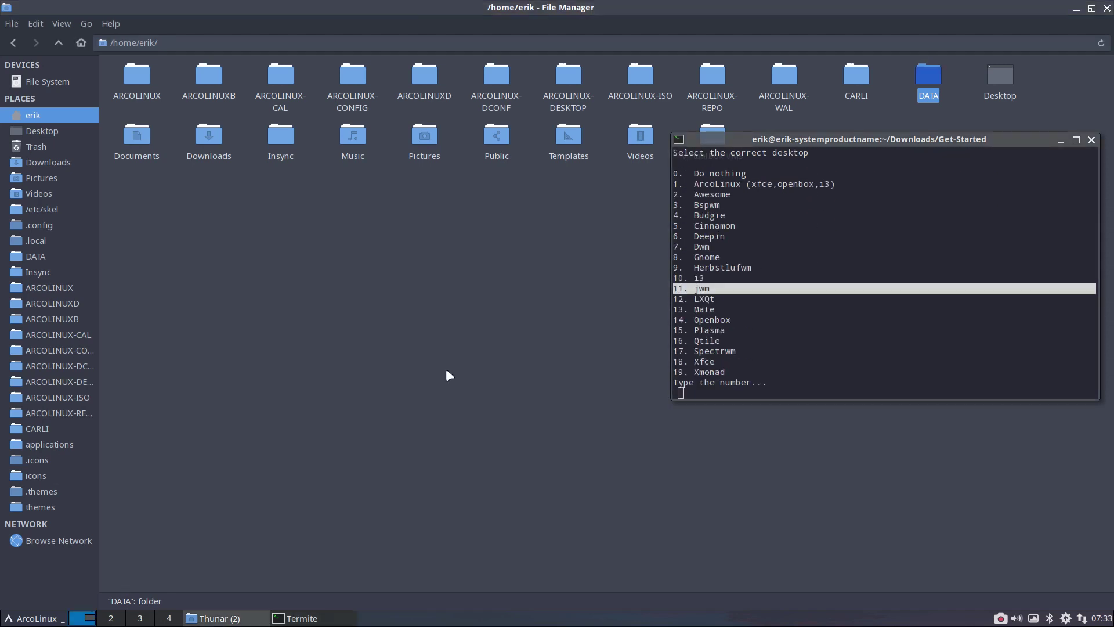
{"action": "type", "text": "11"}
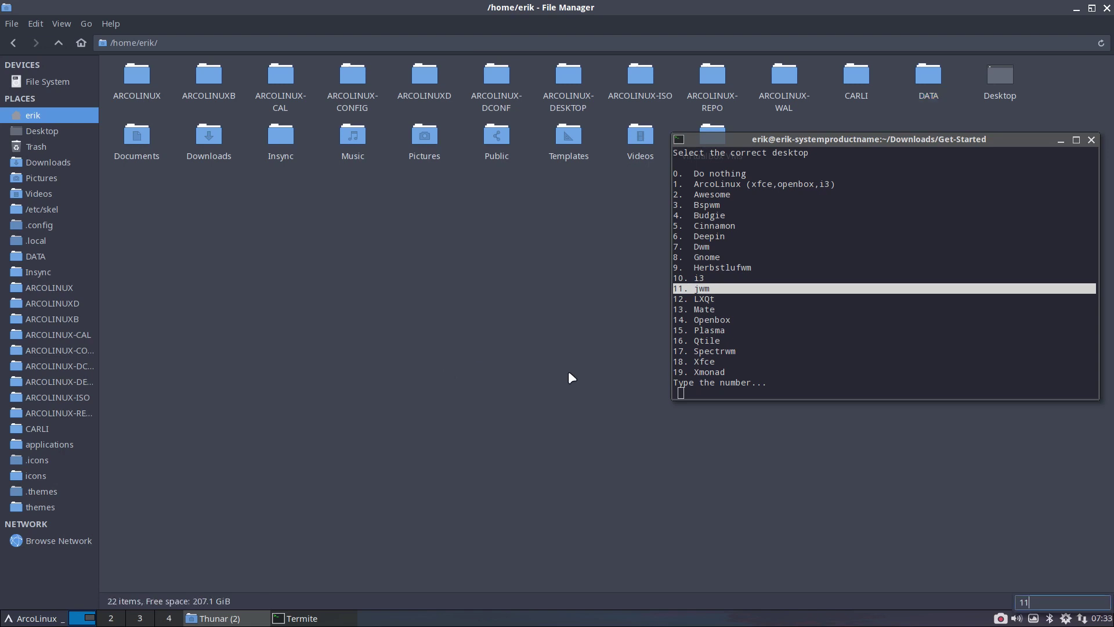
- Answer the desktop prompt with 11 (jwm), then close the terminal once it finishes
{"action": "left_click", "coordinate": [804, 370]}
{"action": "type", "text": "11"}
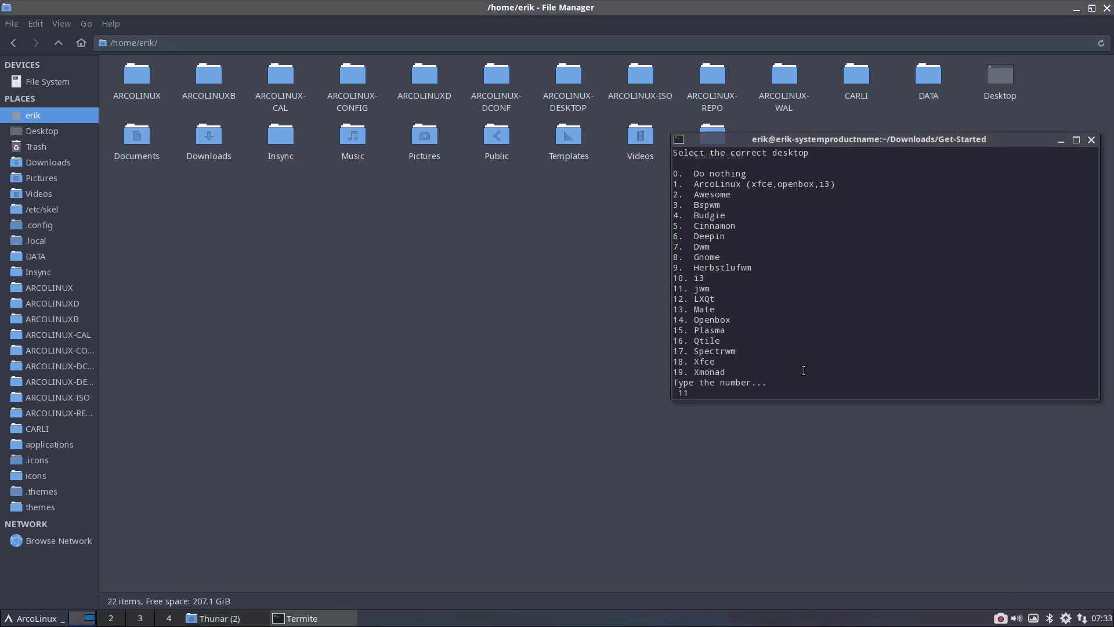
{"action": "key", "text": "Return"}
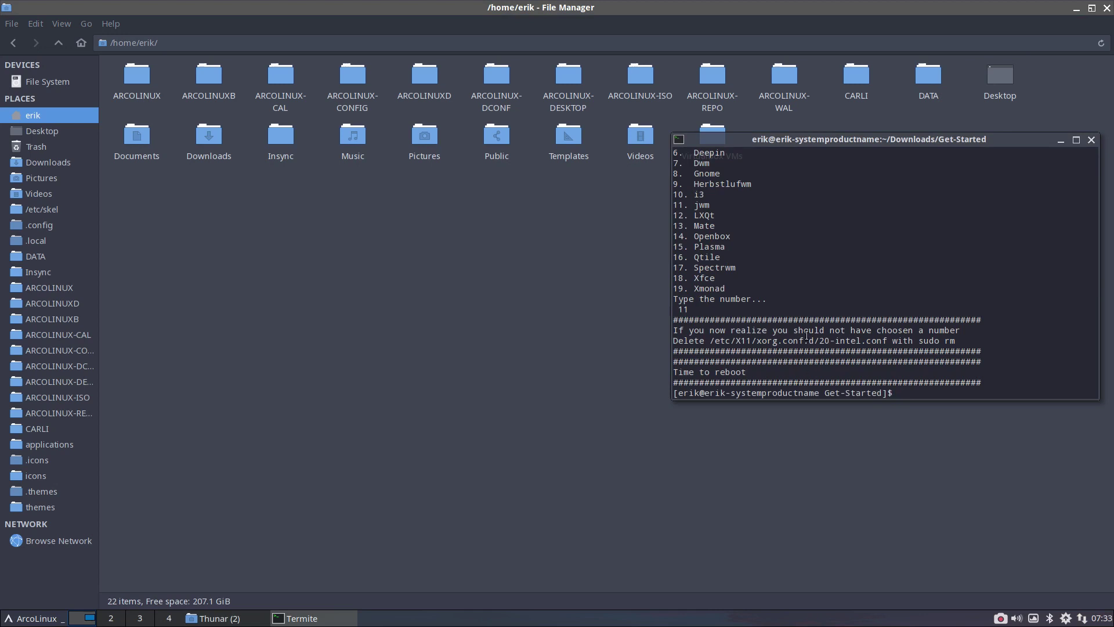
{"action": "left_click_drag", "start_coordinate": [805, 330], "coordinate": [890, 341]}
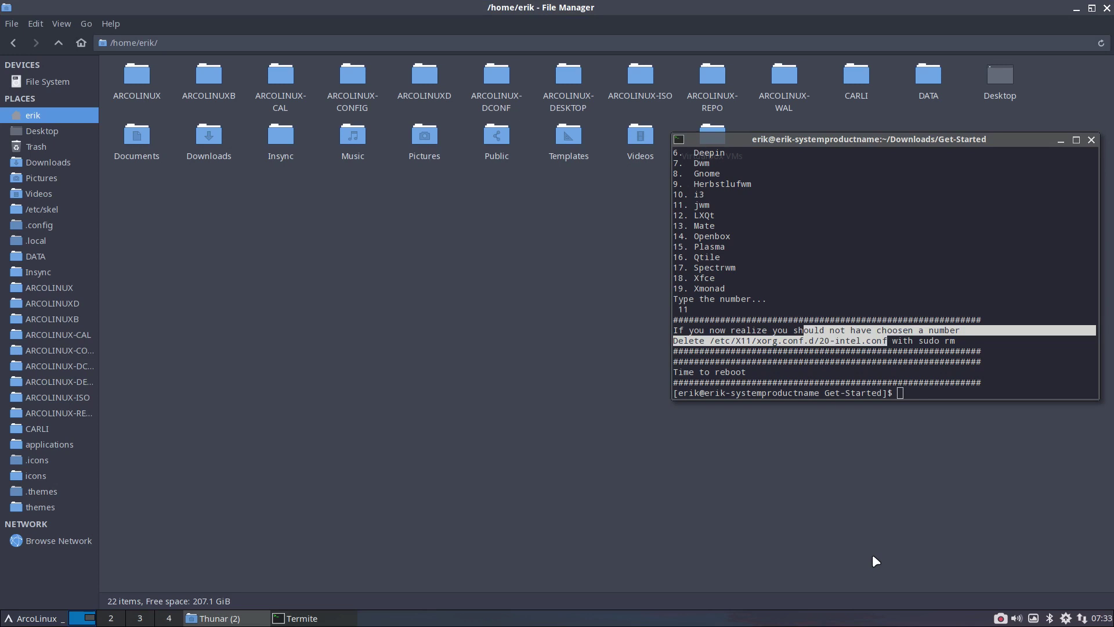
{"action": "left_click", "coordinate": [1092, 139]}
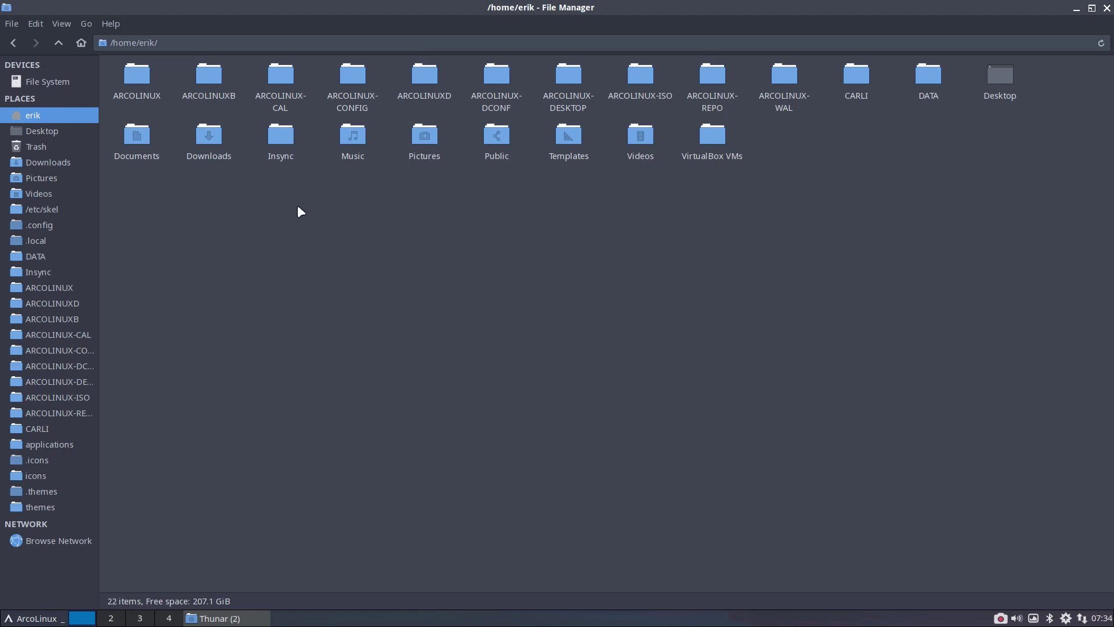
- Show hidden files and open ~/.config/autostart
{"action": "key", "text": "ctrl+h"}
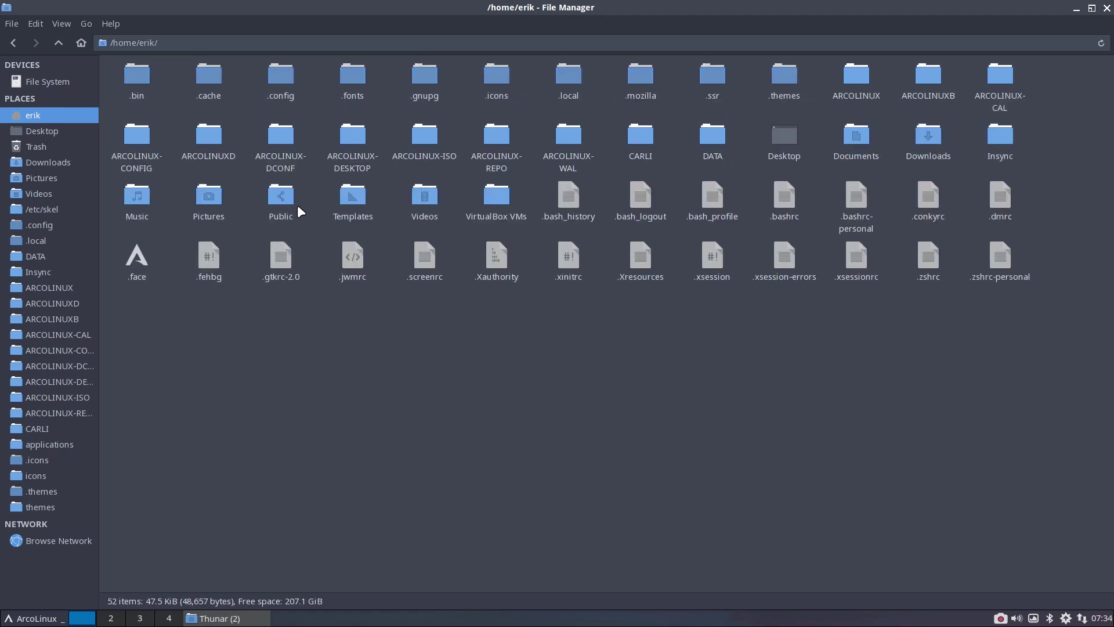
{"action": "double_click", "coordinate": [282, 74]}
{"action": "double_click", "coordinate": [215, 73]}
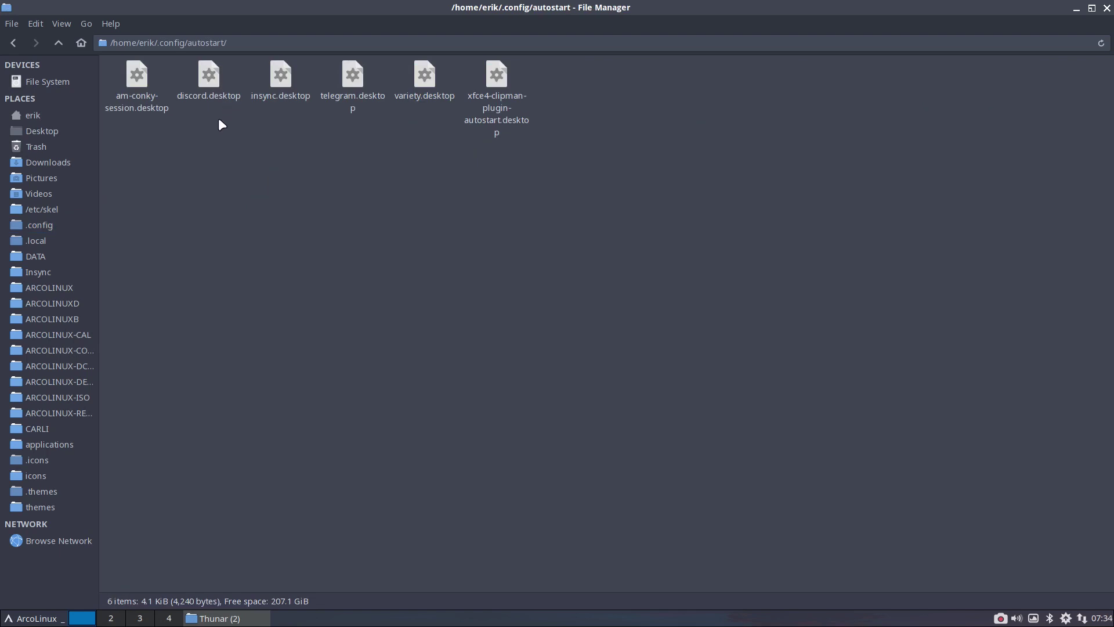
- Inspect the six autostart .desktop files, including discord, insync and telegram, then close Thunar
{"action": "left_click", "coordinate": [140, 99]}
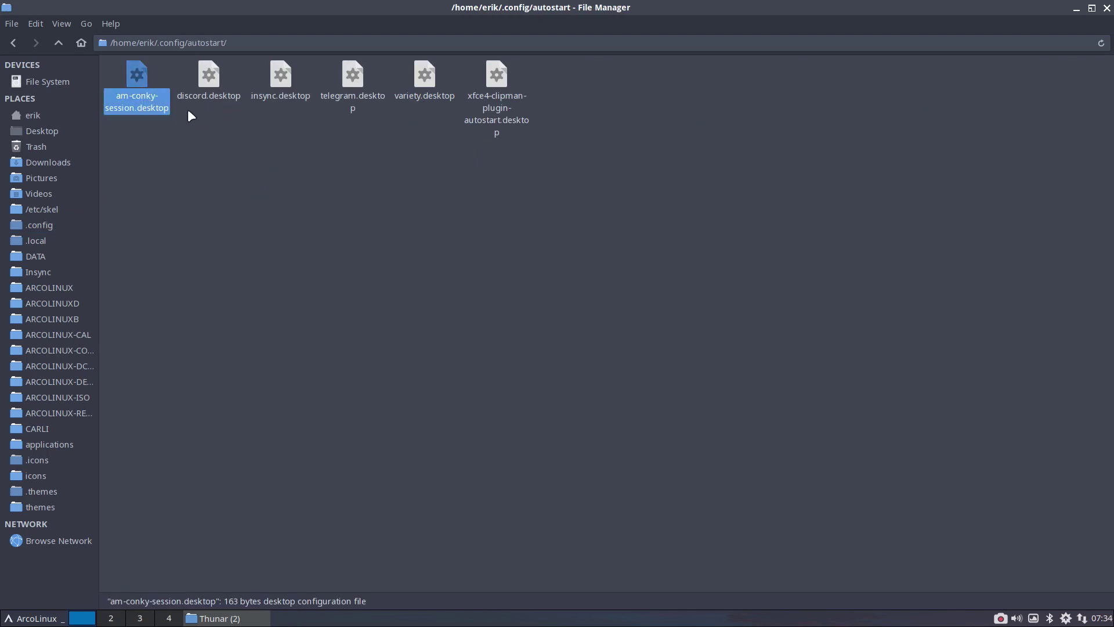
{"action": "left_click", "coordinate": [212, 90]}
{"action": "left_click", "coordinate": [281, 84]}
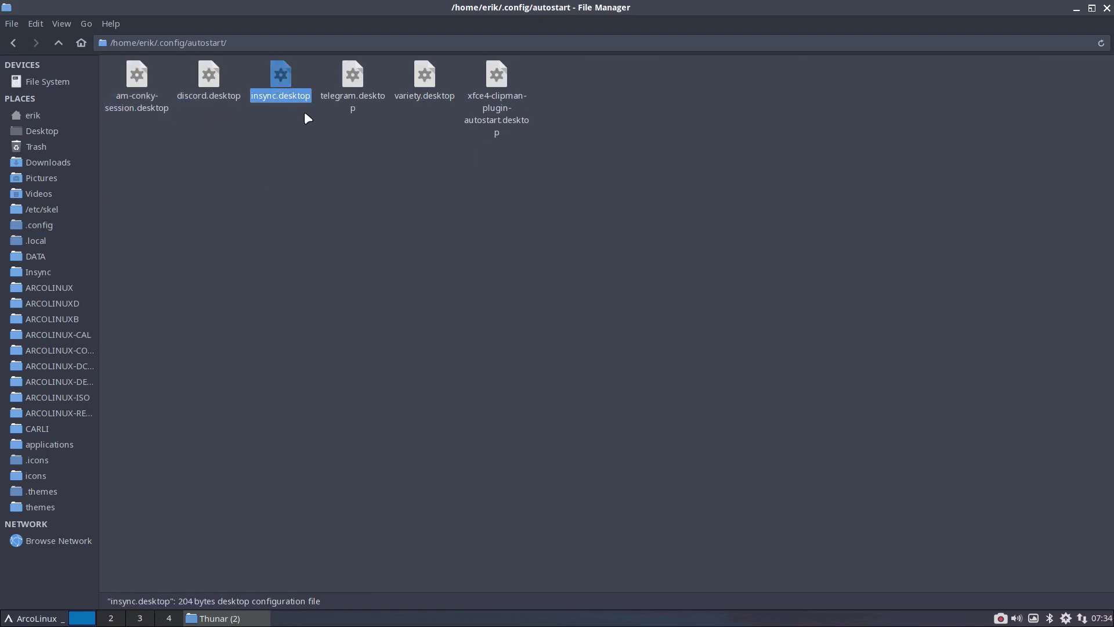
{"action": "left_click", "coordinate": [352, 86]}
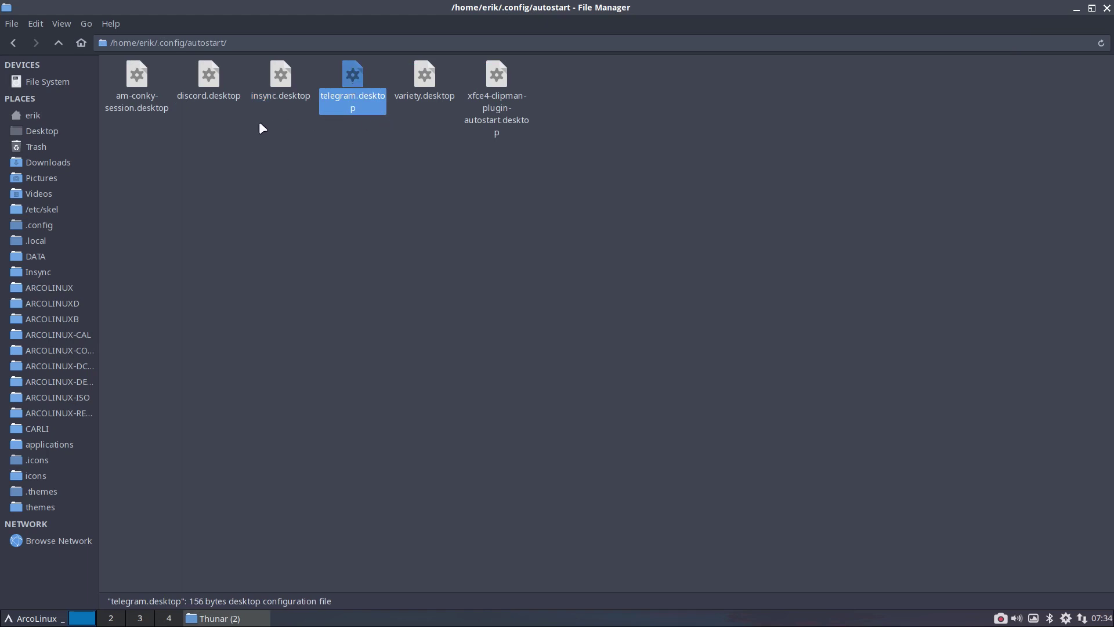
{"action": "left_click_drag", "start_coordinate": [130, 165], "coordinate": [597, 71]}
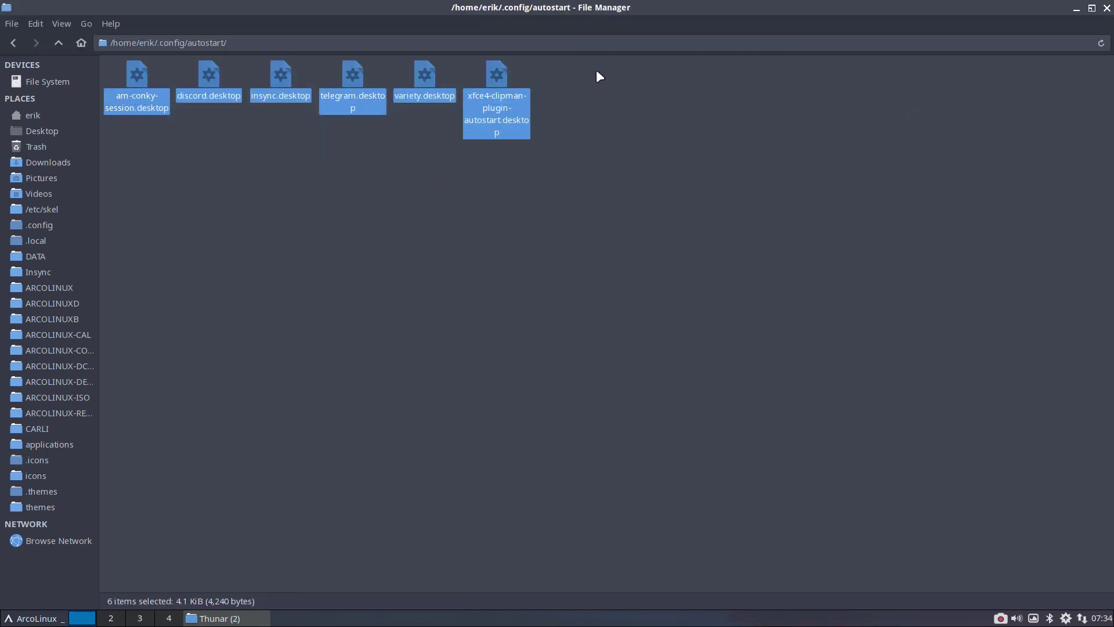
{"action": "left_click", "coordinate": [712, 183]}
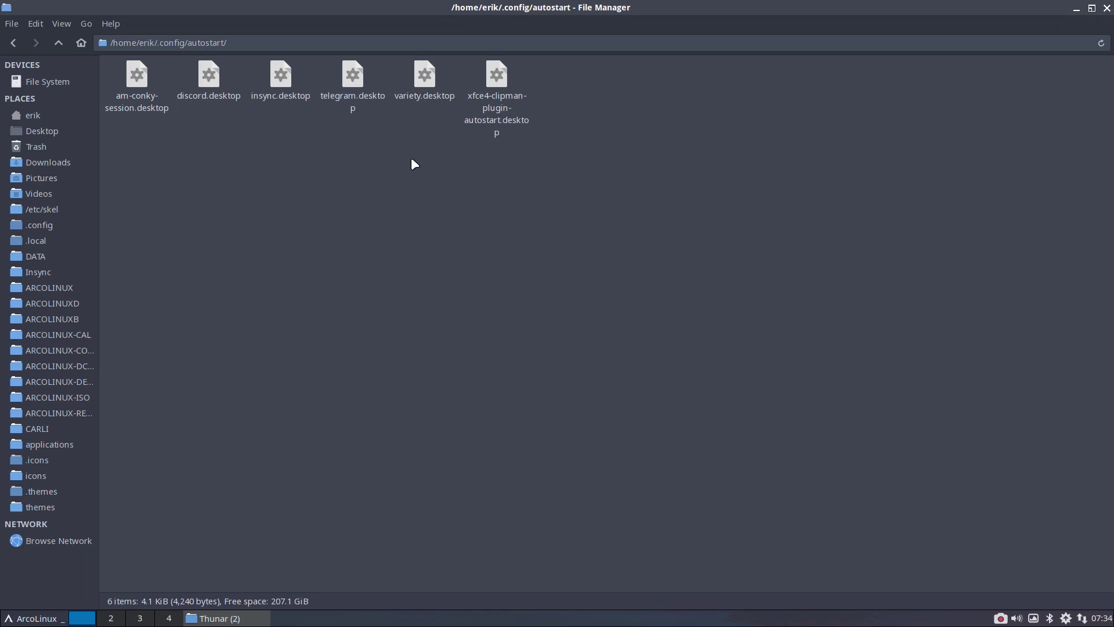
{"action": "left_click", "coordinate": [281, 79]}
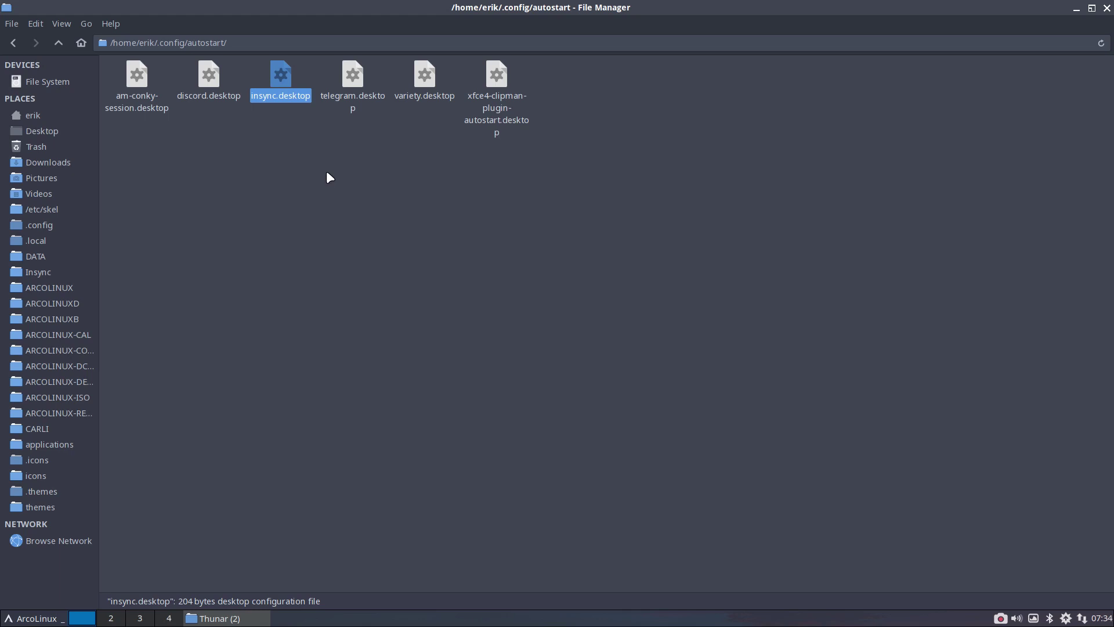
{"action": "left_click", "coordinate": [1107, 8]}
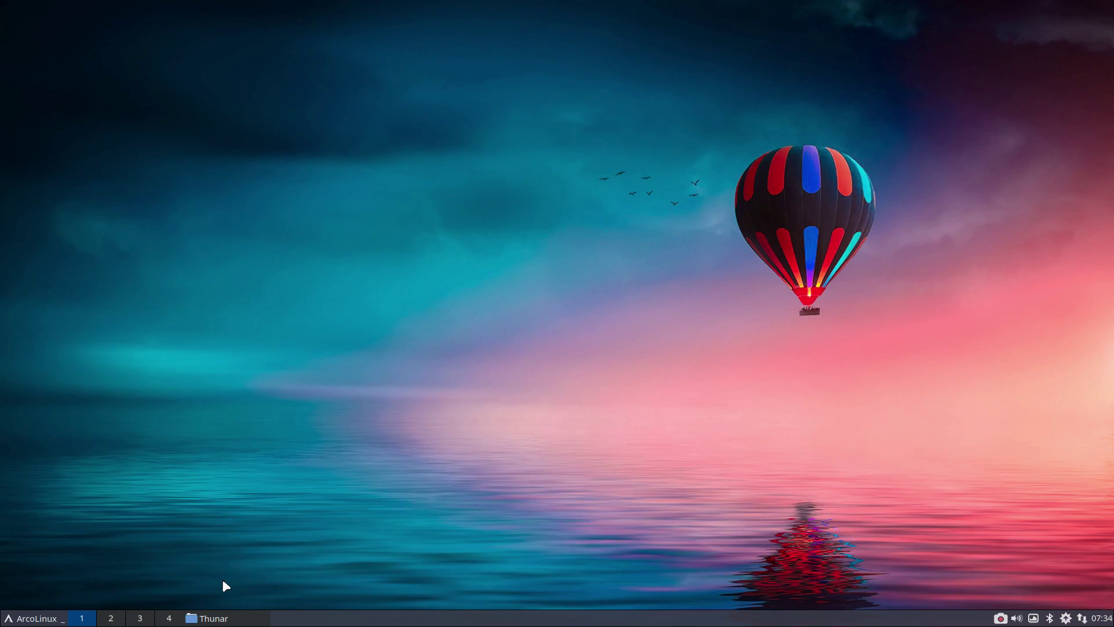
- Open a terminal inside the ARCOLINUXB folder from the Get-Started file manager
{"action": "left_click", "coordinate": [215, 619]}
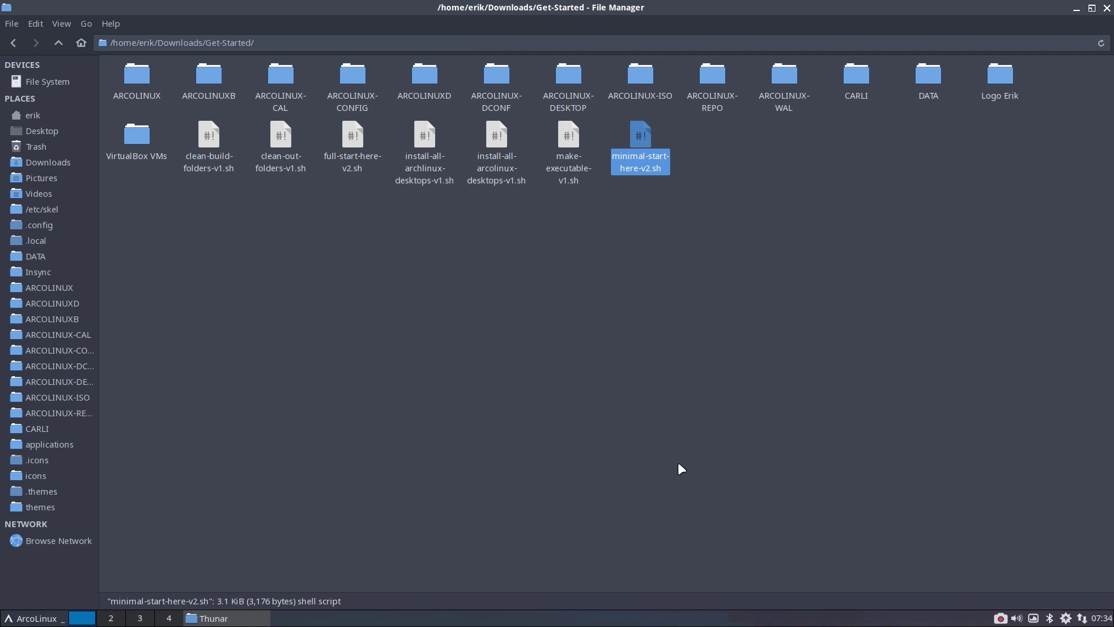
{"action": "double_click", "coordinate": [204, 79]}
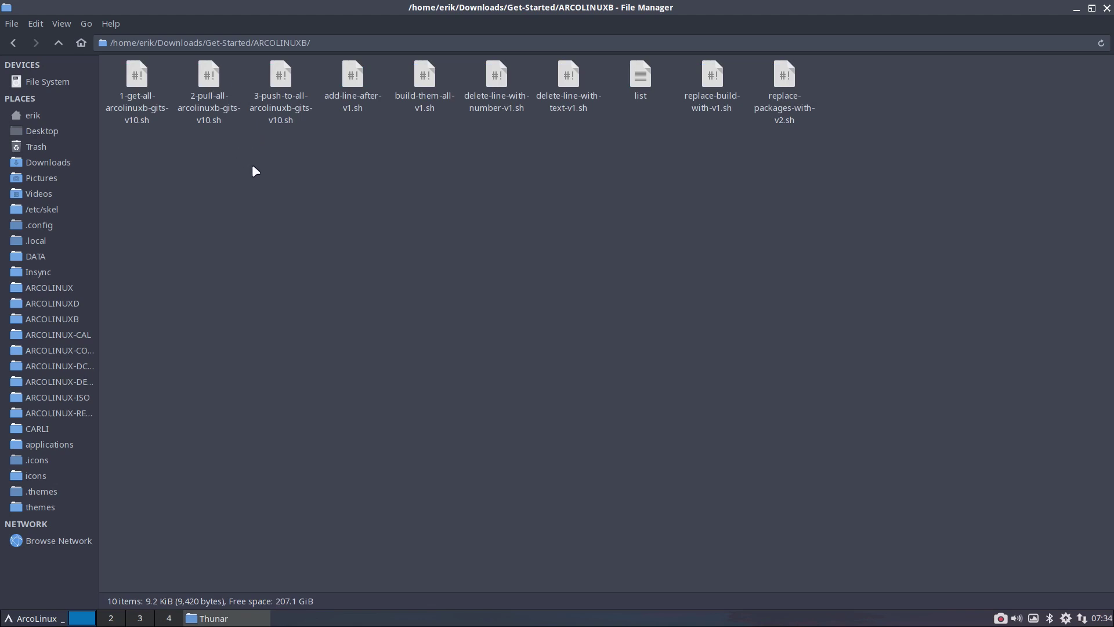
{"action": "right_click", "coordinate": [292, 198]}
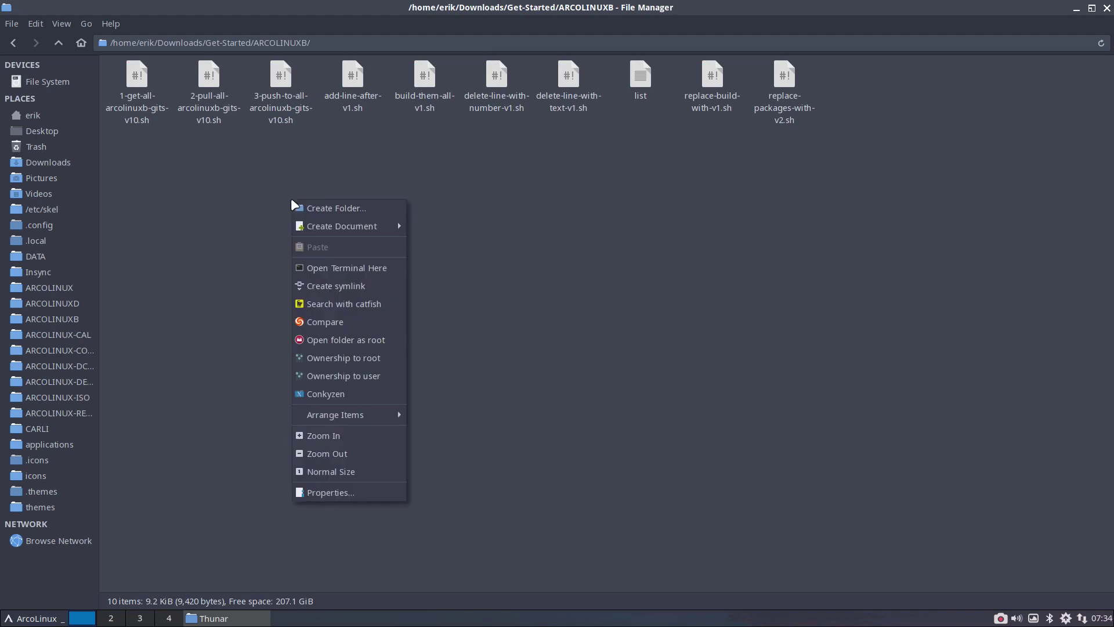
{"action": "left_click", "coordinate": [372, 267]}
- Run 1-get-all-arcolinuxb-gits-v10.sh to clone all ArcoLinuxB repositories
{"action": "type", "text": "./1"}
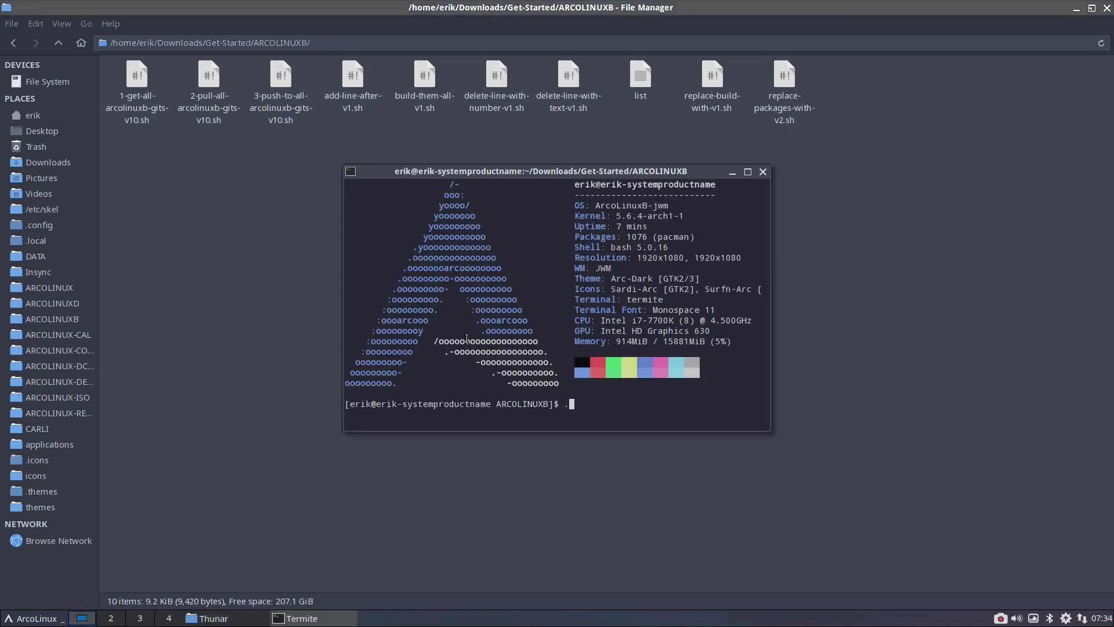
{"action": "key", "text": "Tab"}
{"action": "key", "text": "Return"}
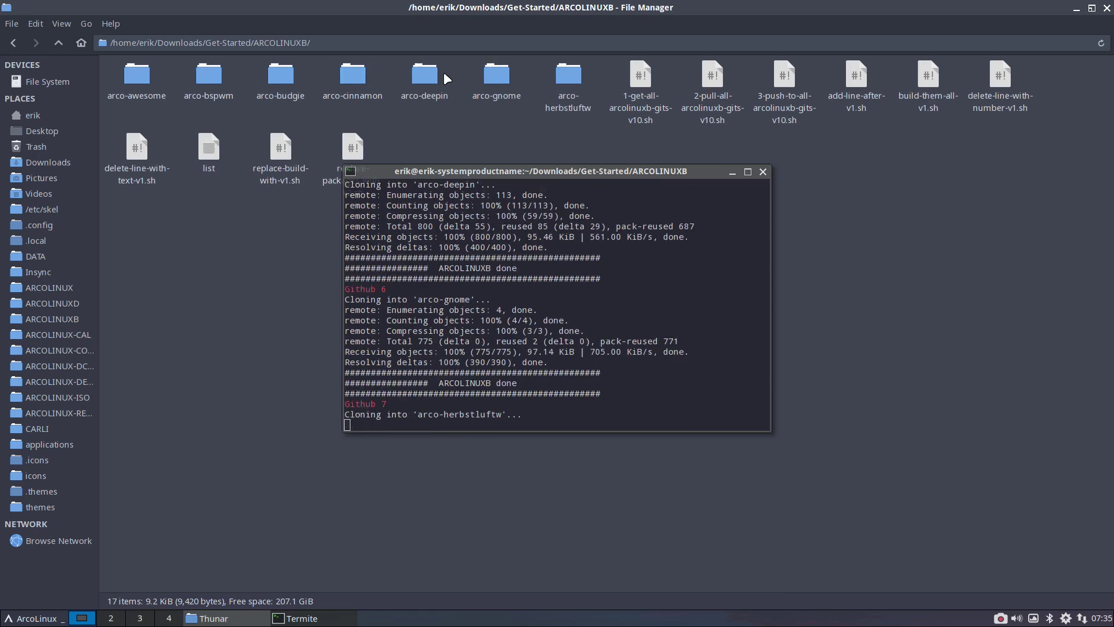
- Inspect arco-jwm's installation-scripts: 30-build-the-iso-the-first-time.sh and 40-build-the-iso-local-again.sh
{"action": "left_click", "coordinate": [569, 150]}
{"action": "left_click_drag", "start_coordinate": [569, 172], "coordinate": [865, 287]}
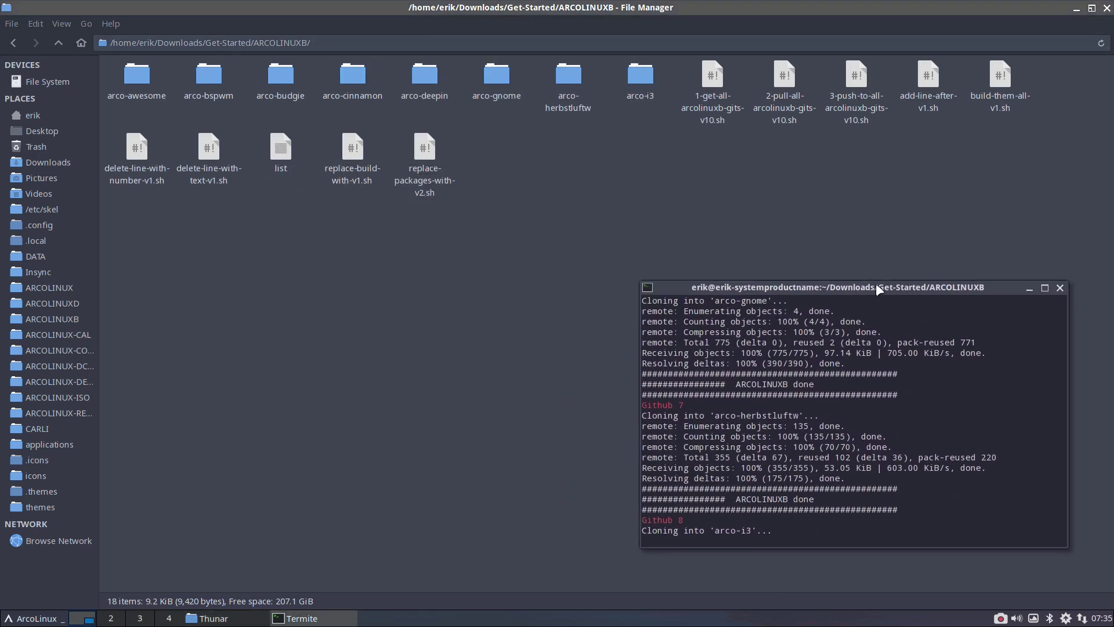
{"action": "double_click", "coordinate": [713, 81]}
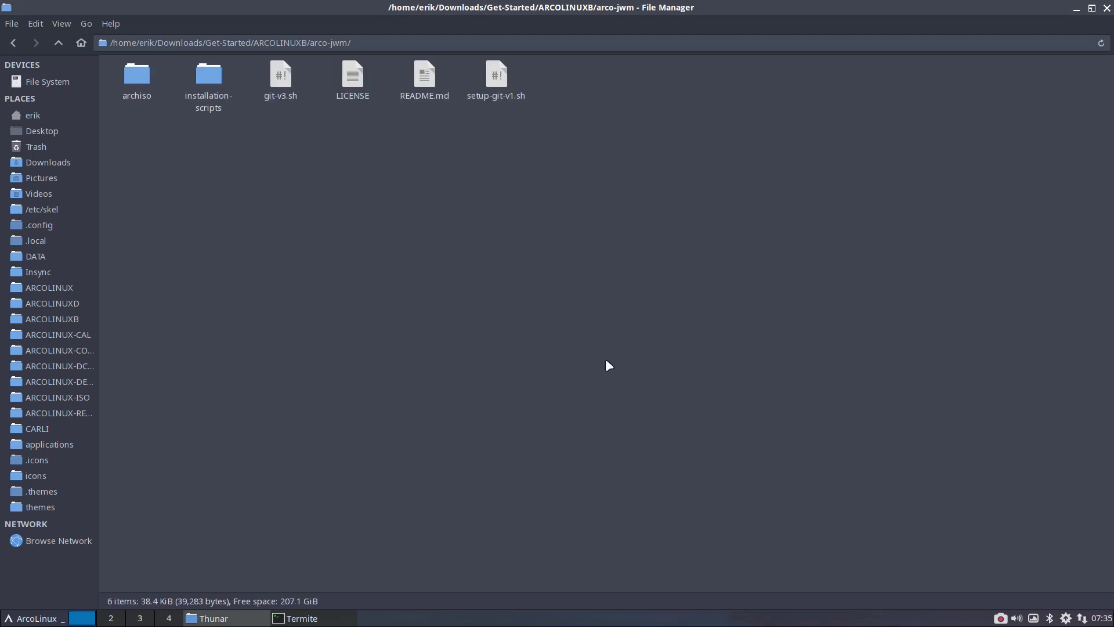
{"action": "double_click", "coordinate": [208, 81]}
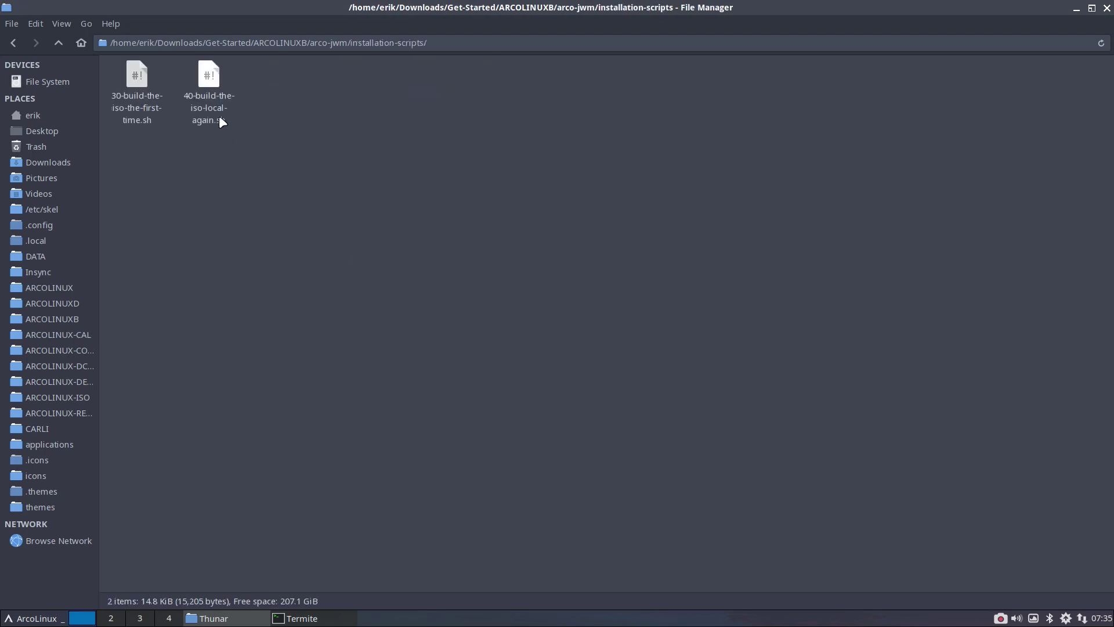
{"action": "left_click", "coordinate": [146, 105]}
{"action": "left_click", "coordinate": [210, 100]}
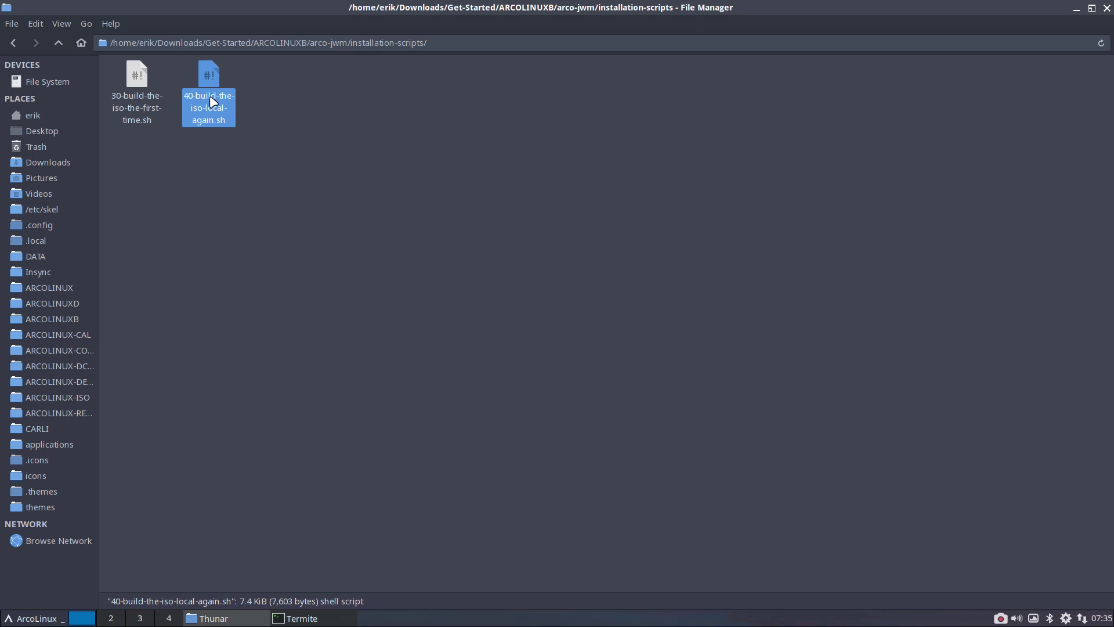
- Return to ARCOLINUXB, close the file manager, and raise the terminal showing cloning output
{"action": "left_click", "coordinate": [56, 42]}
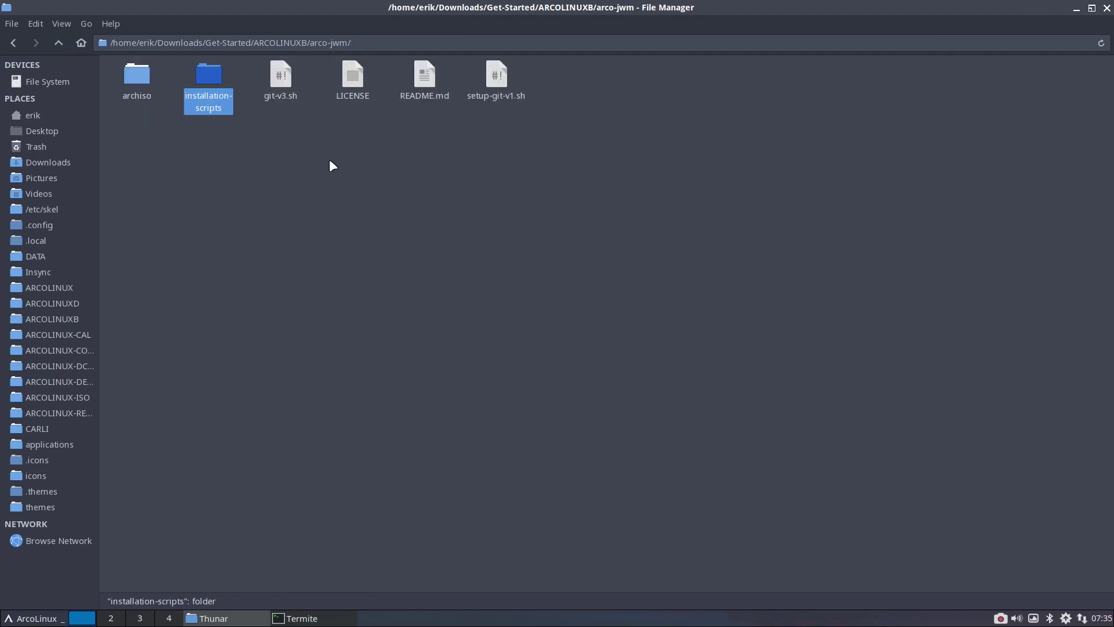
{"action": "left_click", "coordinate": [60, 44]}
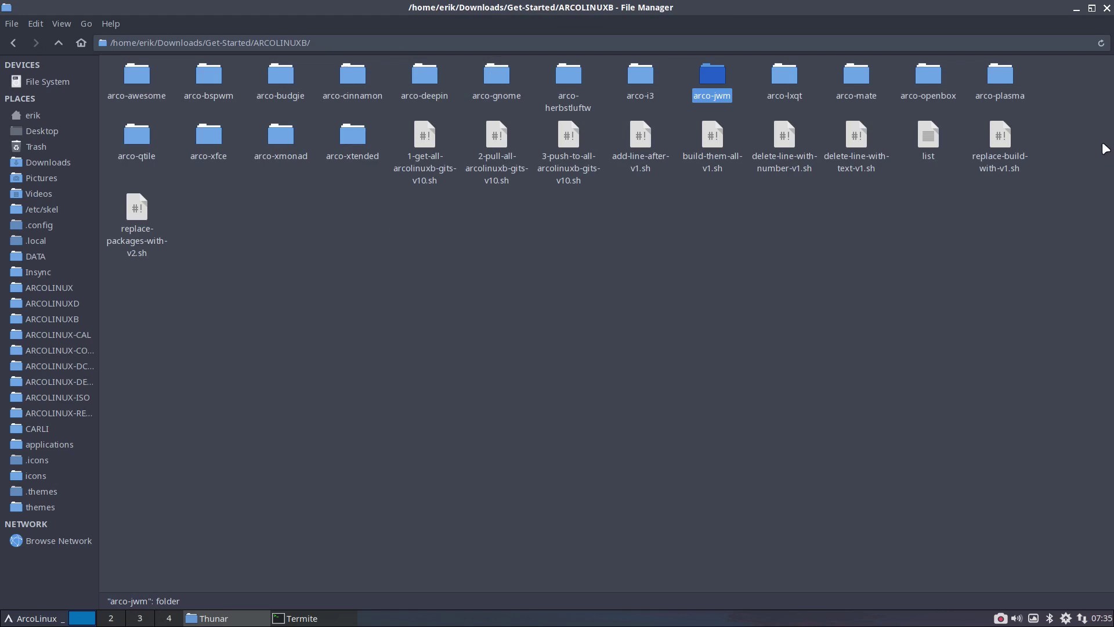
{"action": "left_click", "coordinate": [1107, 8]}
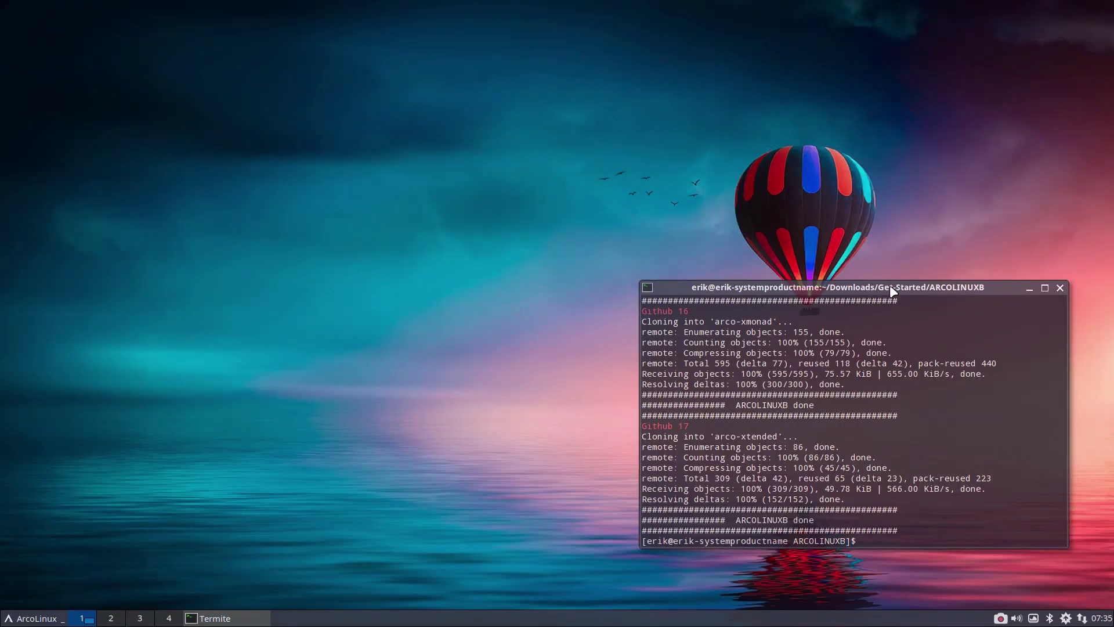
{"action": "left_click_drag", "start_coordinate": [894, 288], "coordinate": [917, 116]}
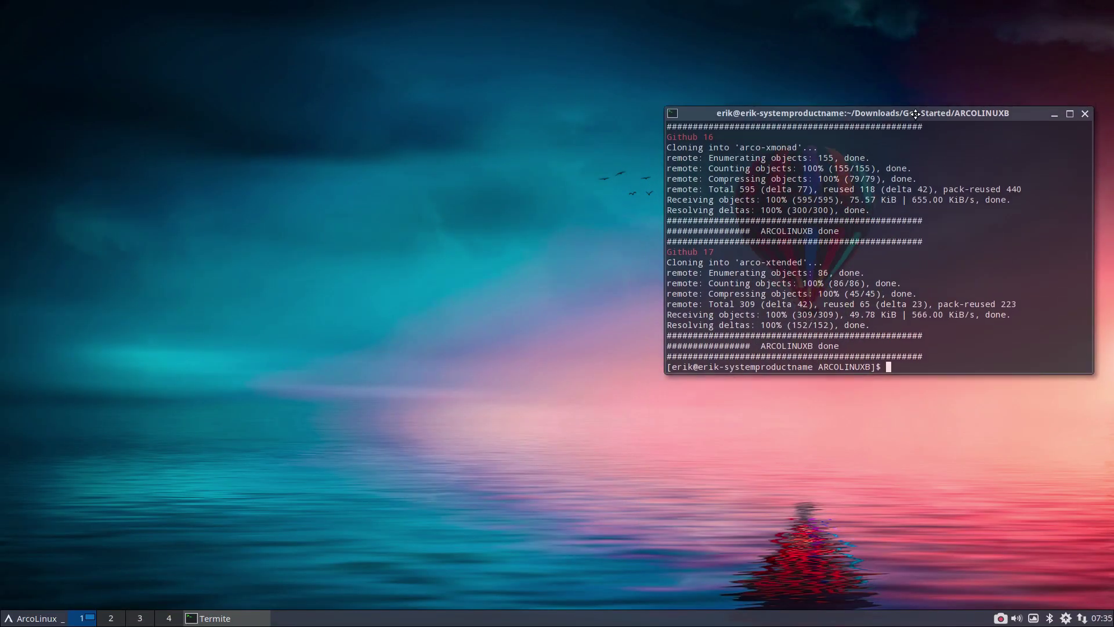